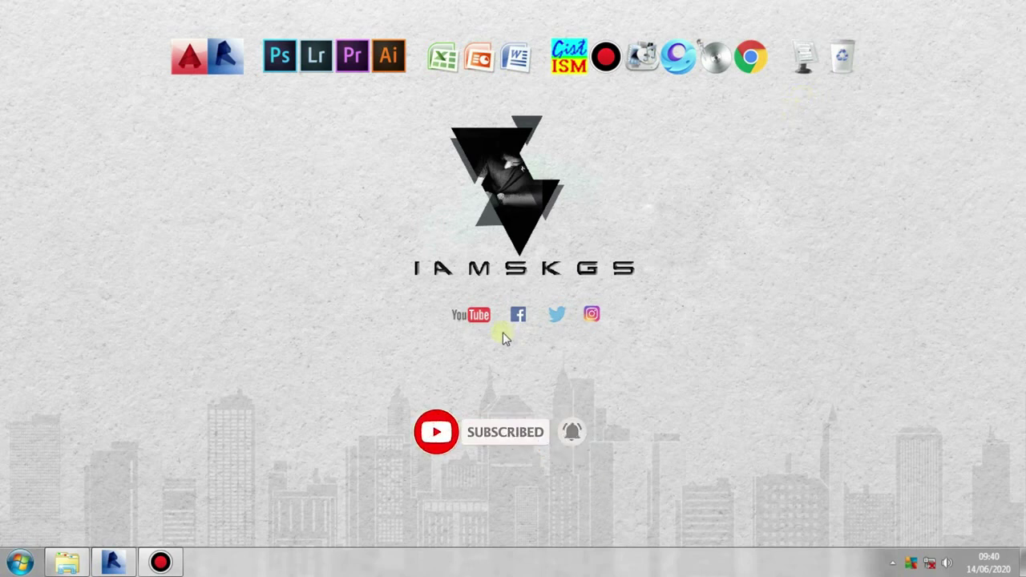
Switch to the open Revit project showing the empty Level 1 floor plan
{"action": "left_click", "coordinate": [111, 564]}
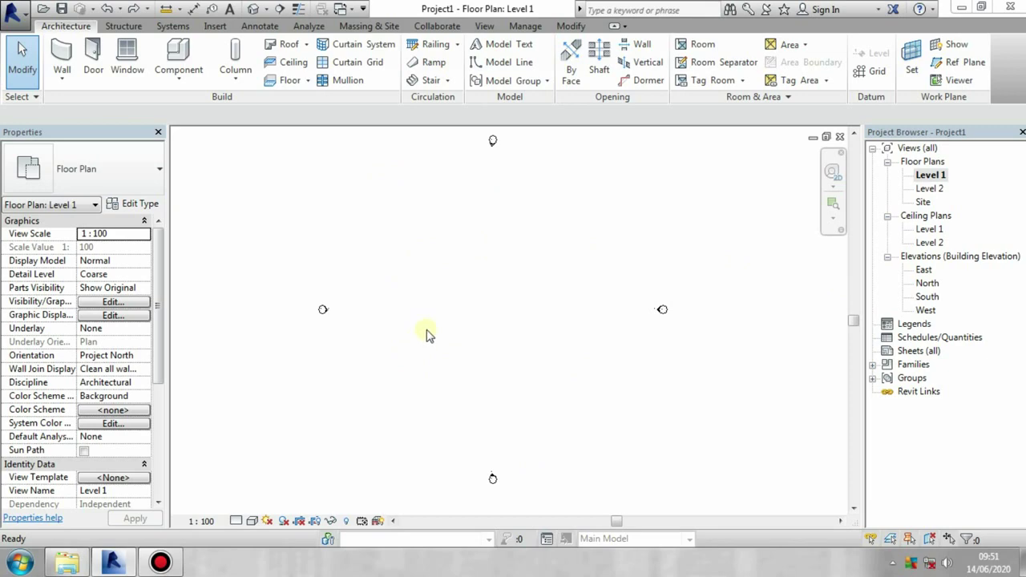
Draw four walls forming a closed rectangular room on Level 1
{"action": "left_click", "coordinate": [61, 55]}
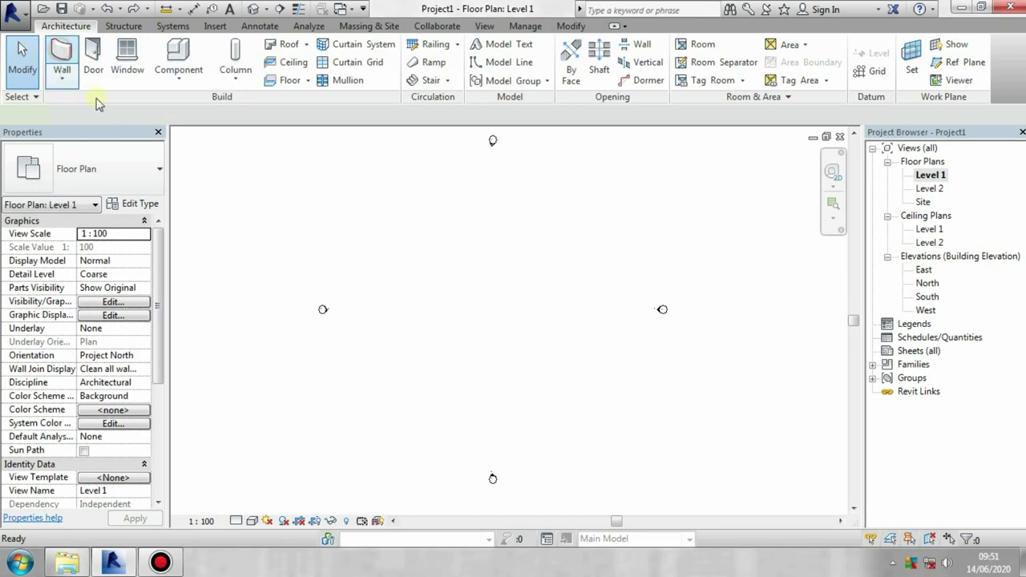
{"action": "left_click", "coordinate": [435, 253]}
{"action": "left_click", "coordinate": [591, 251]}
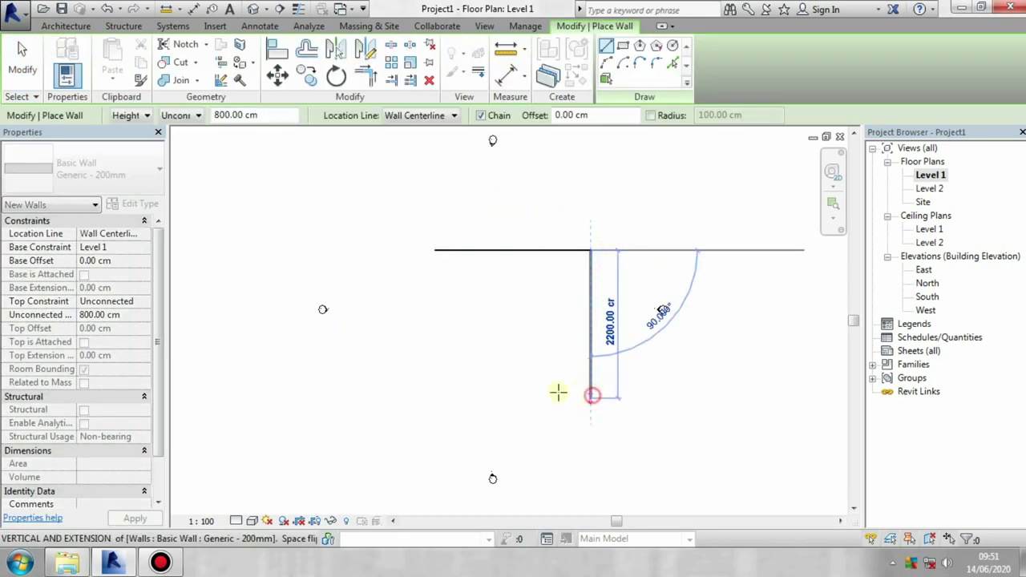
{"action": "left_click", "coordinate": [591, 398]}
{"action": "left_click", "coordinate": [435, 398]}
{"action": "left_click", "coordinate": [435, 251]}
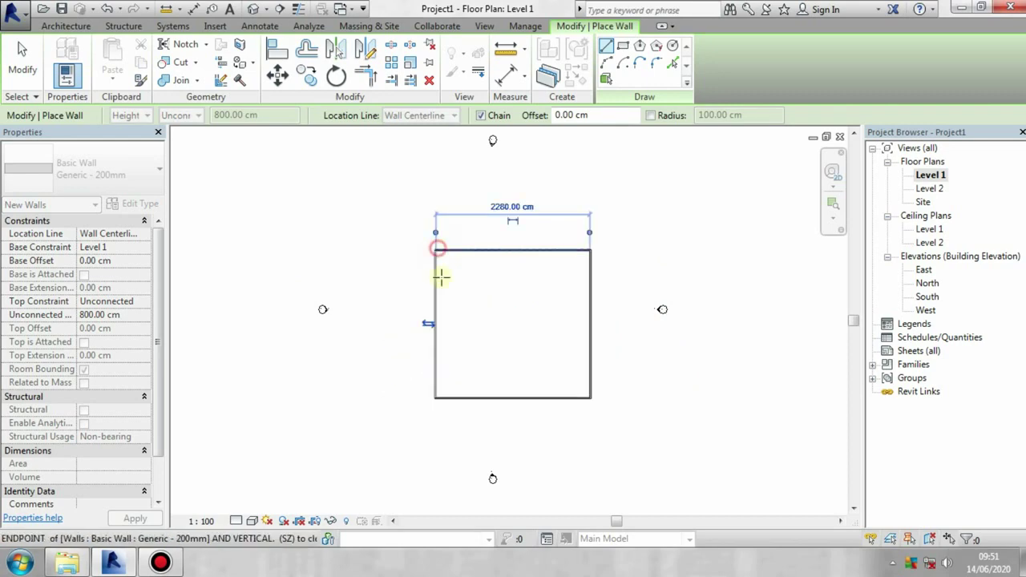
Check the new walls in the 3D view, then return to the Level 1 floor plan
{"action": "left_click", "coordinate": [253, 9]}
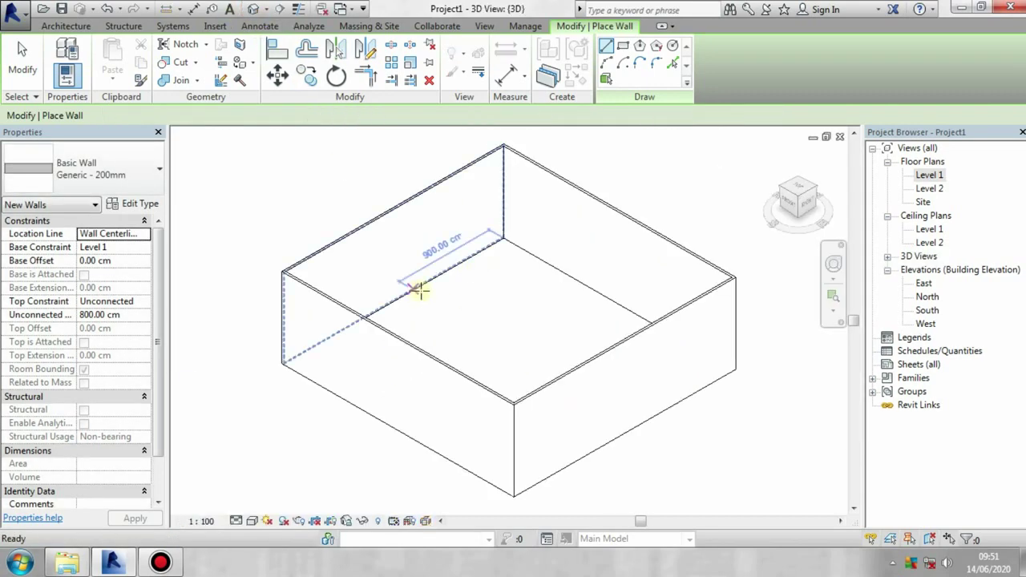
{"action": "double_click", "coordinate": [929, 175]}
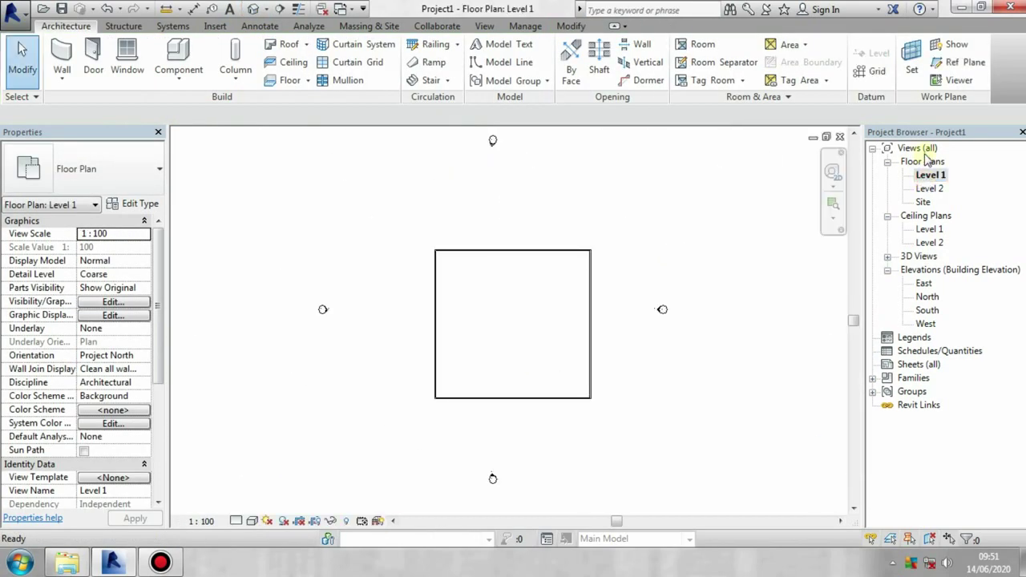
{"action": "left_click", "coordinate": [500, 62]}
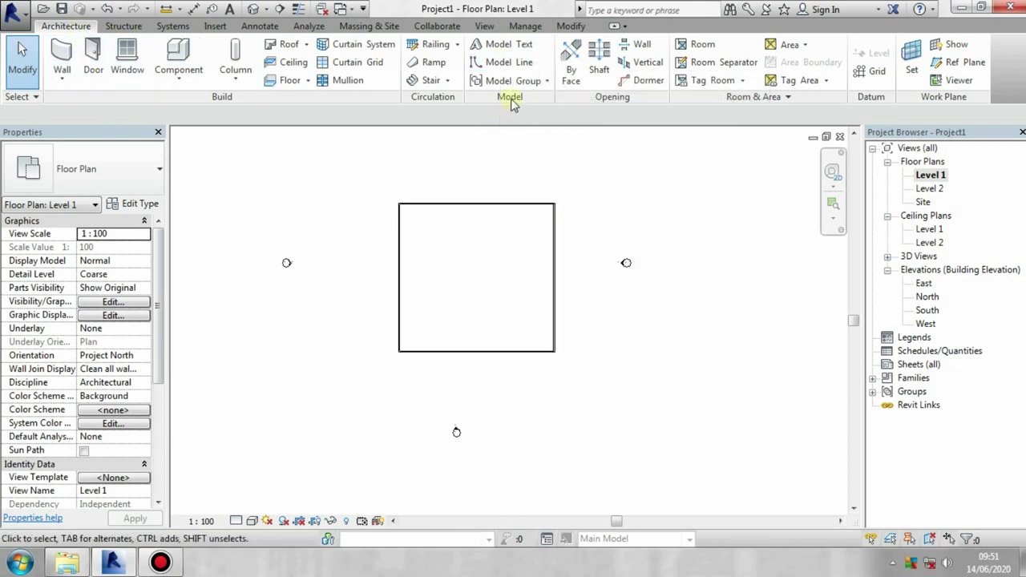
Draw a 1900 × 1800 cm model-line rectangle in Lines style inside the room, then view it in 3D
{"action": "left_click", "coordinate": [505, 62]}
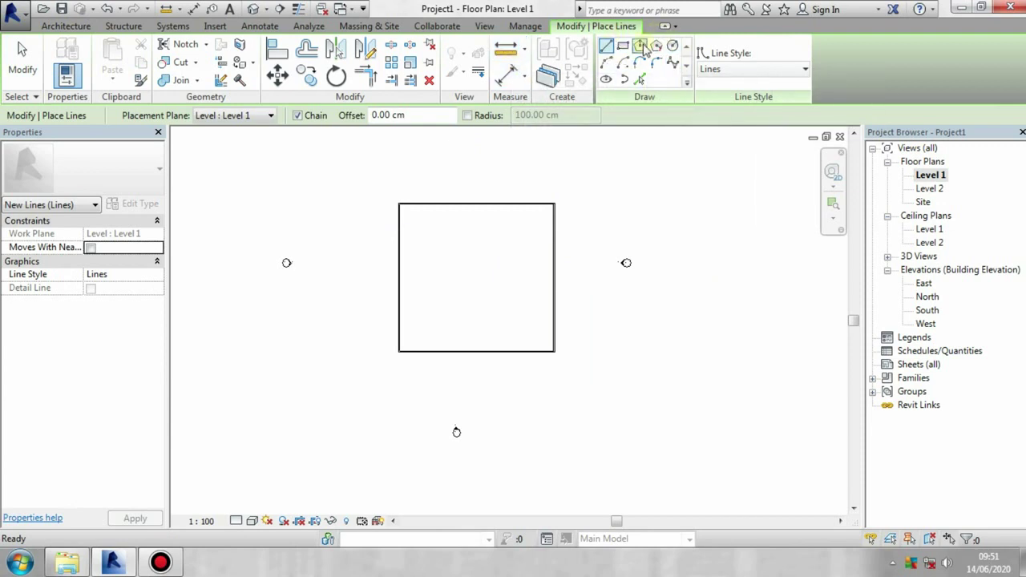
{"action": "left_click", "coordinate": [623, 46]}
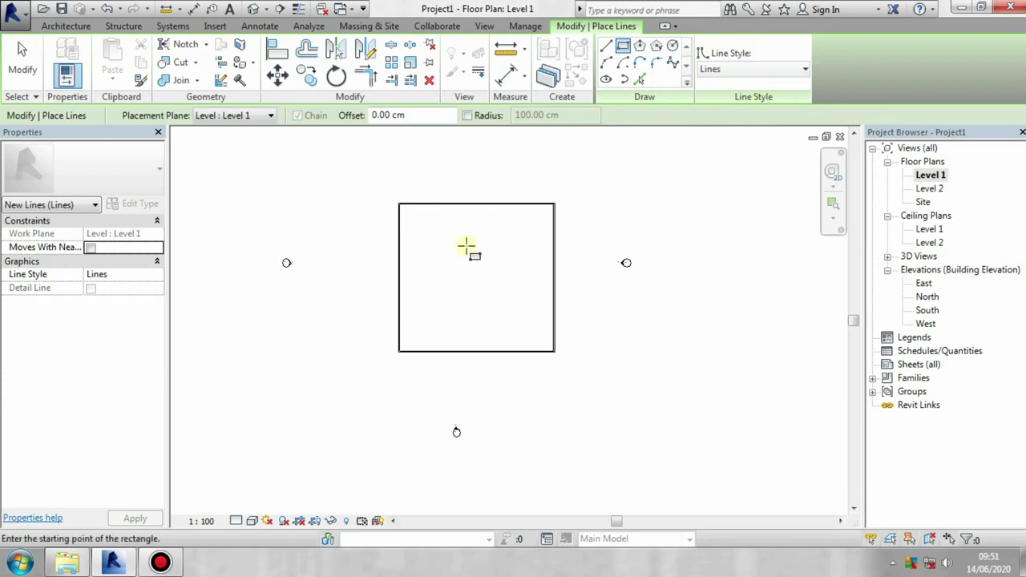
{"action": "left_click", "coordinate": [726, 69]}
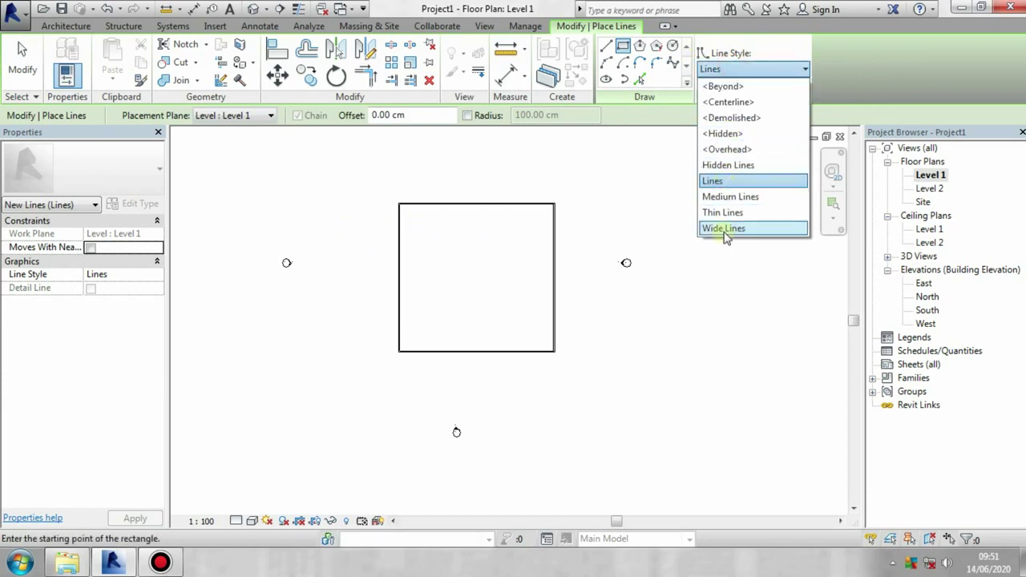
{"action": "left_click", "coordinate": [725, 69]}
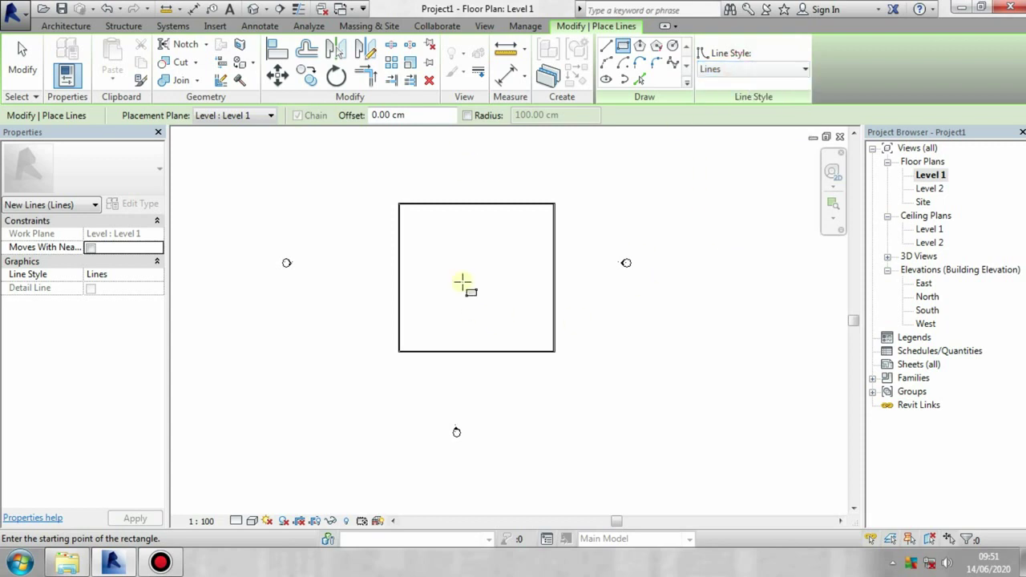
{"action": "left_click", "coordinate": [412, 211]}
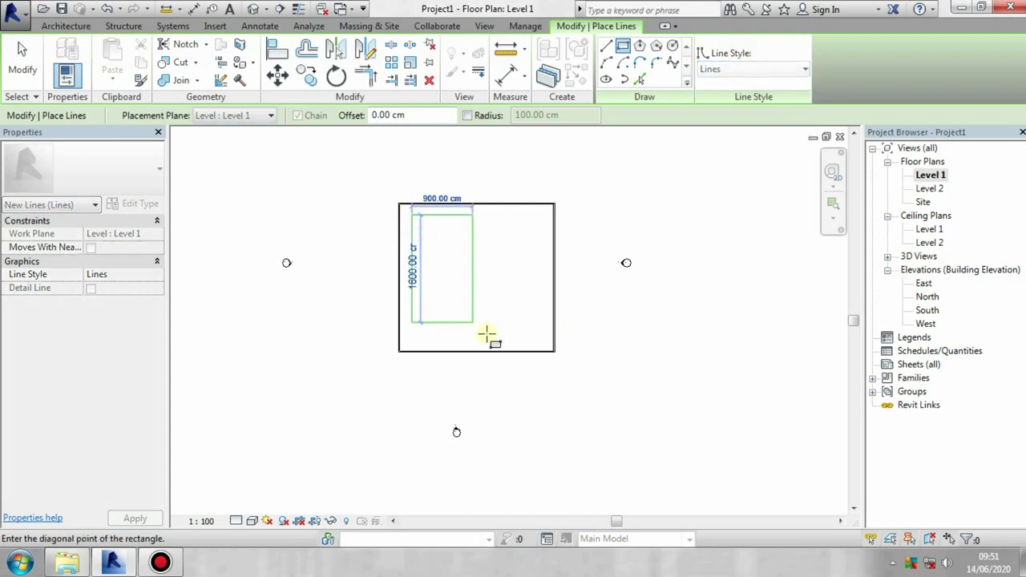
{"action": "left_click", "coordinate": [539, 337]}
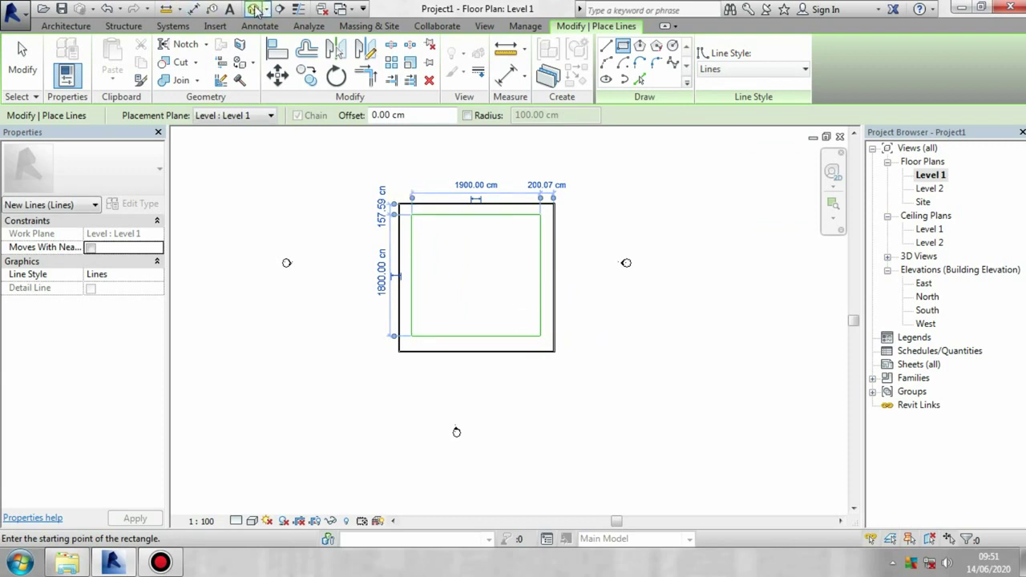
{"action": "left_click", "coordinate": [253, 9]}
{"action": "mouse_move", "coordinate": [366, 201]}
{"action": "middle_mouse_down", "text": "shift"}
{"action": "mouse_move", "coordinate": [566, 447]}
{"action": "mouse_move", "coordinate": [663, 414]}
{"action": "mouse_move", "coordinate": [612, 390]}
{"action": "mouse_move", "coordinate": [527, 420]}
{"action": "mouse_move", "coordinate": [479, 392]}
{"action": "mouse_move", "coordinate": [550, 414]}
{"action": "mouse_move", "coordinate": [457, 359]}
{"action": "mouse_move", "coordinate": [207, 570]}
{"action": "middle_mouse_up", "text": "shift"}
Exit the model line command and orbit around the room and its floor rectangle
{"action": "key", "text": "Escape"}
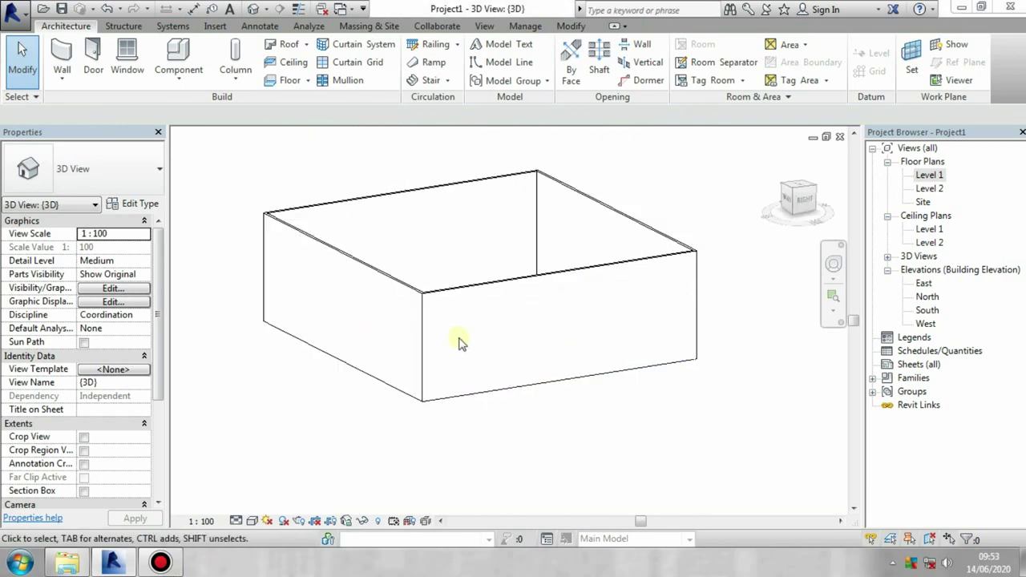
{"action": "middle_click_drag", "start_coordinate": [473, 344], "coordinate": [457, 441], "text": "shift"}
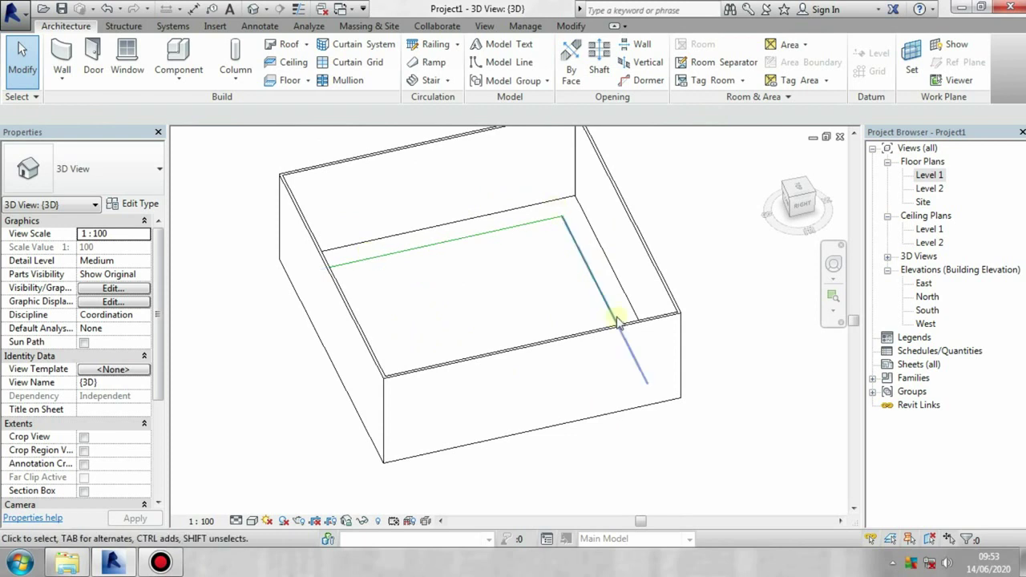
{"action": "middle_click_drag", "start_coordinate": [554, 373], "coordinate": [584, 316], "text": "shift"}
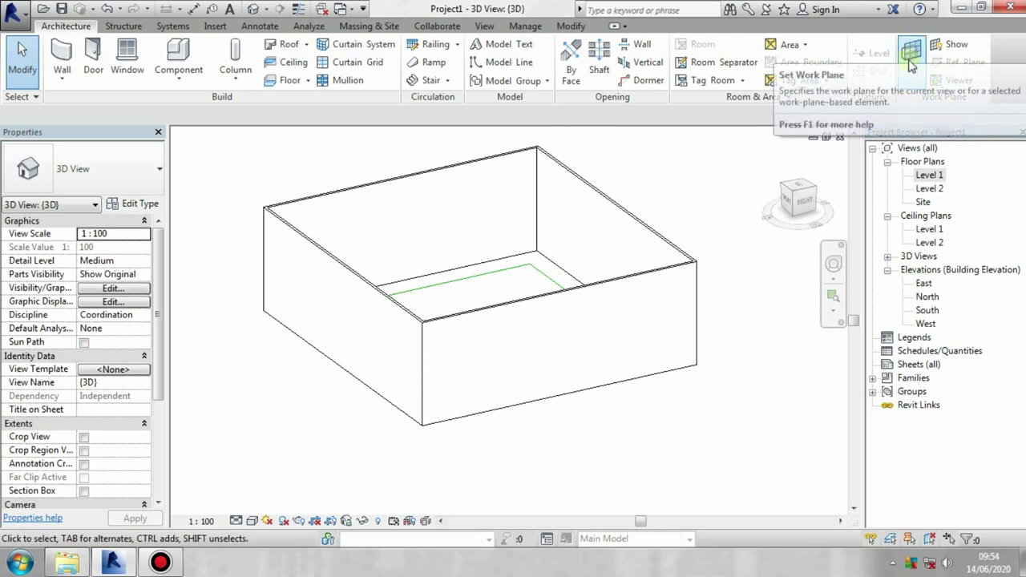
In the Work Plane dialog, choose Pick a plane instead of a named level and confirm
{"action": "left_click", "coordinate": [912, 54]}
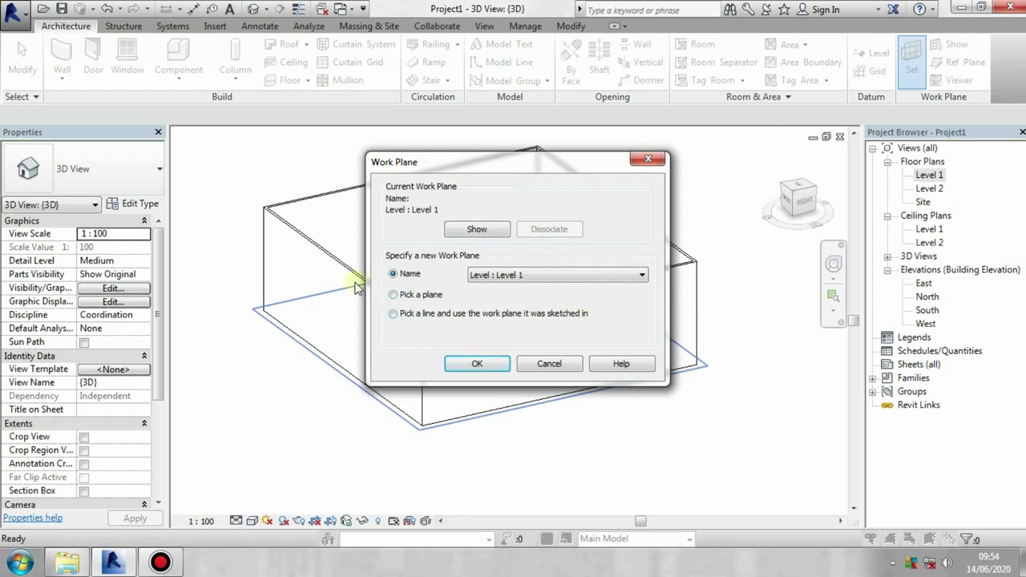
{"action": "left_click", "coordinate": [500, 275]}
{"action": "left_click", "coordinate": [516, 290]}
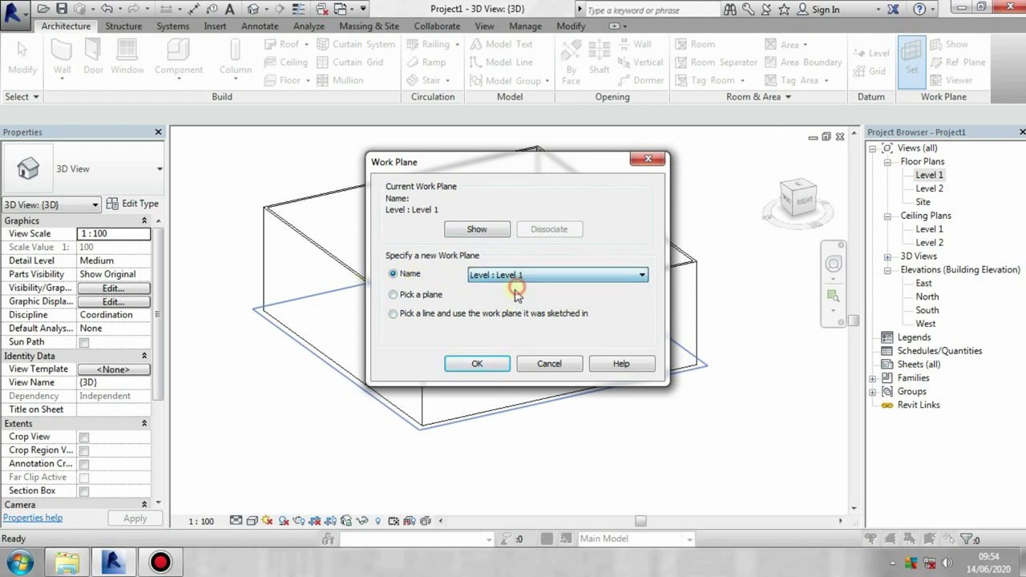
{"action": "left_click", "coordinate": [517, 276]}
{"action": "left_click", "coordinate": [516, 298]}
{"action": "left_click", "coordinate": [516, 276]}
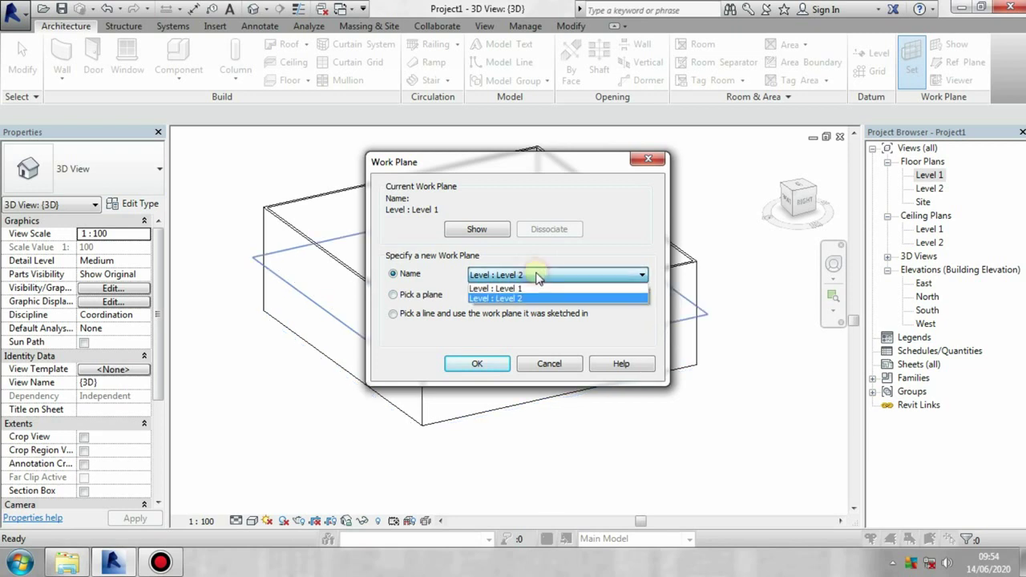
{"action": "left_click", "coordinate": [510, 289]}
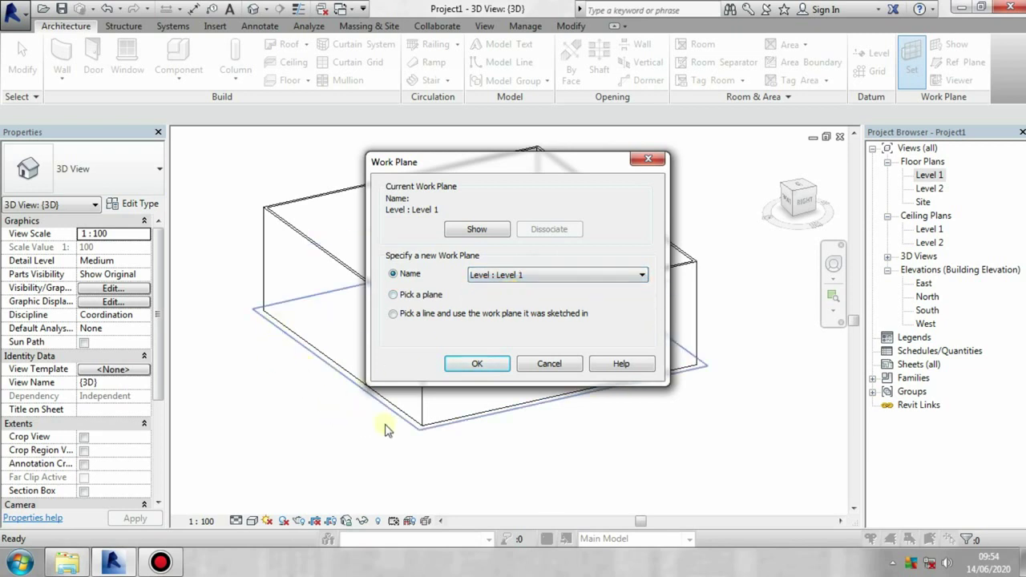
{"action": "left_click", "coordinate": [576, 277]}
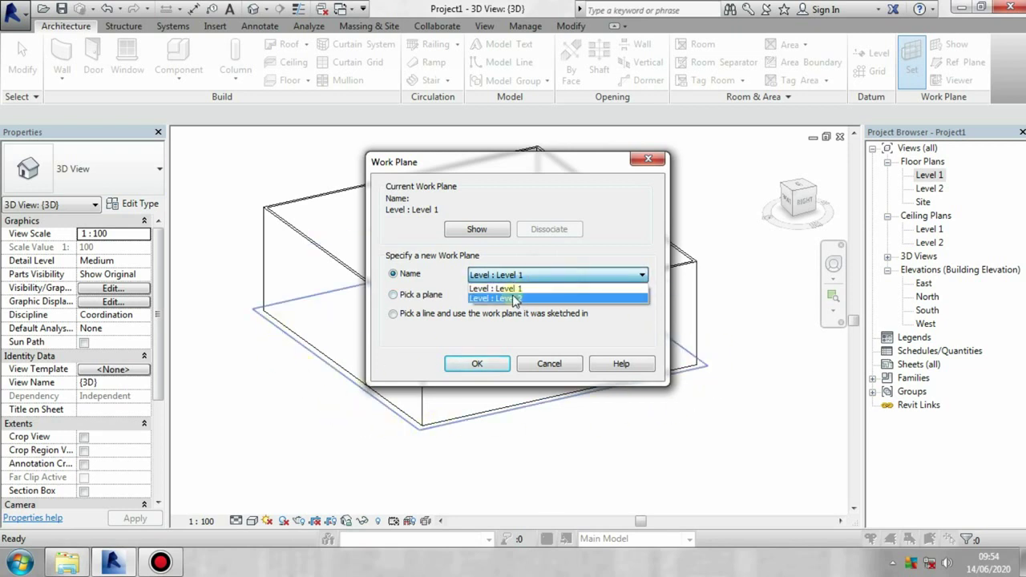
{"action": "left_click", "coordinate": [521, 299]}
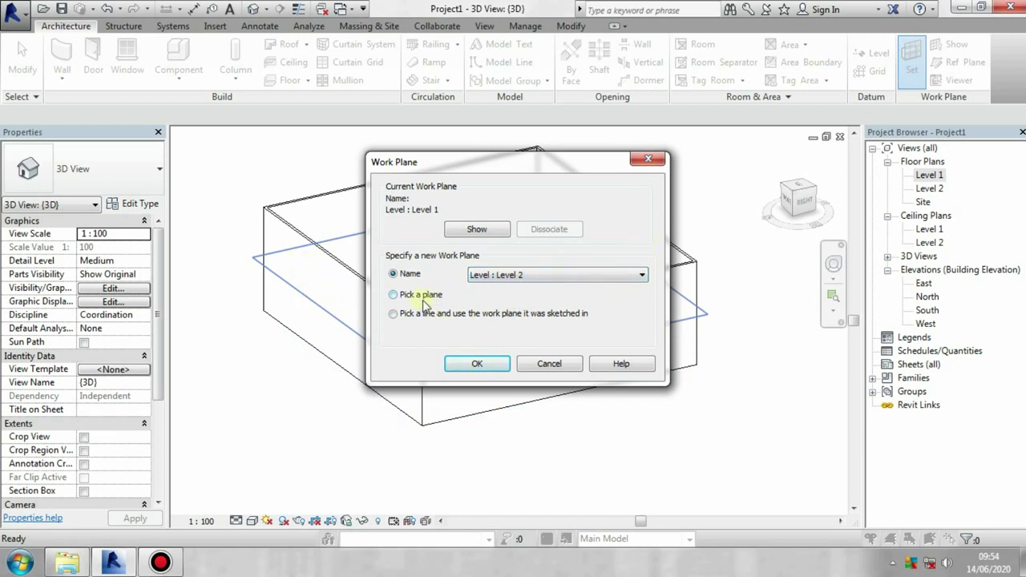
{"action": "left_click", "coordinate": [408, 296]}
{"action": "left_click", "coordinate": [477, 364]}
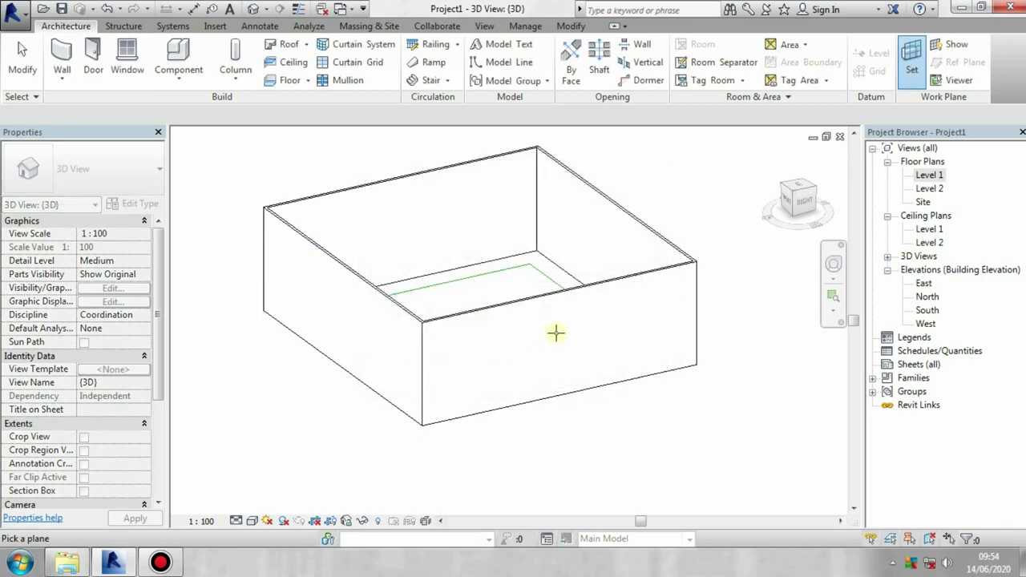
Orbit the box and pick its front wall face as the new work plane
{"action": "middle_click_drag", "start_coordinate": [494, 343], "coordinate": [510, 328], "text": "shift"}
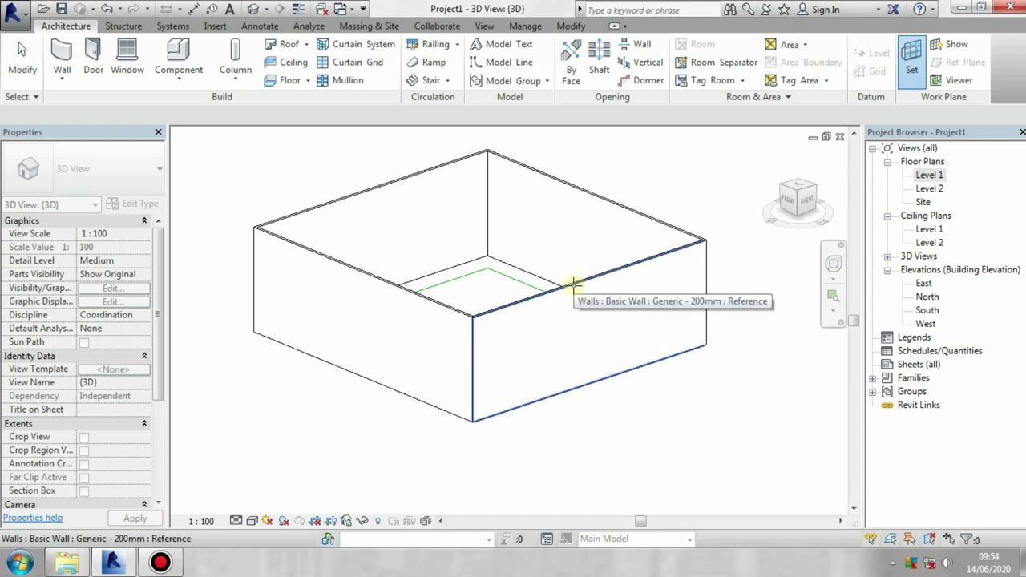
{"action": "left_click", "coordinate": [573, 284]}
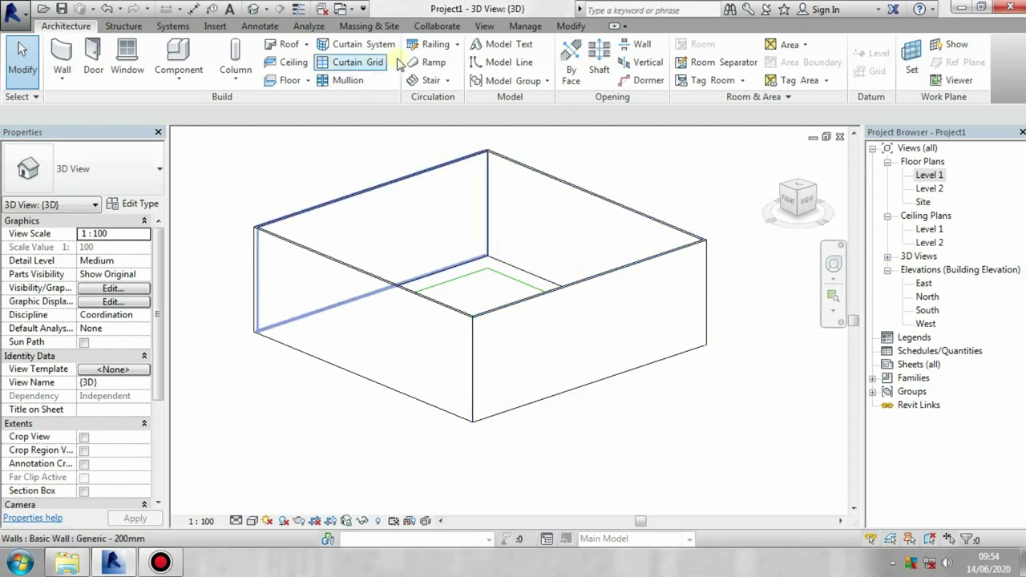
Draw two 190 cm-radius model-line circles side by side on the front wall
{"action": "left_click", "coordinate": [505, 61]}
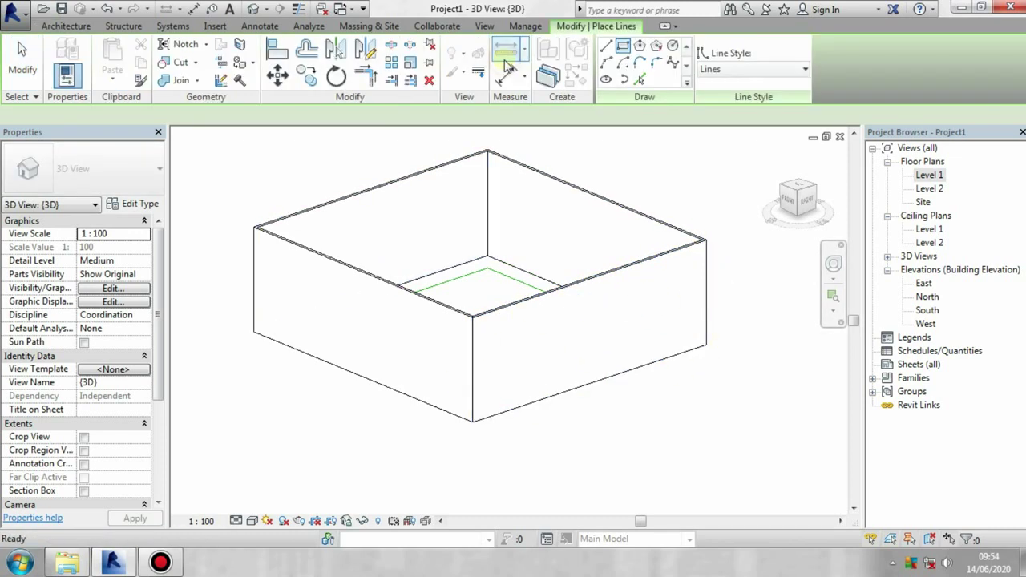
{"action": "left_click", "coordinate": [673, 45]}
{"action": "left_click", "coordinate": [512, 331]}
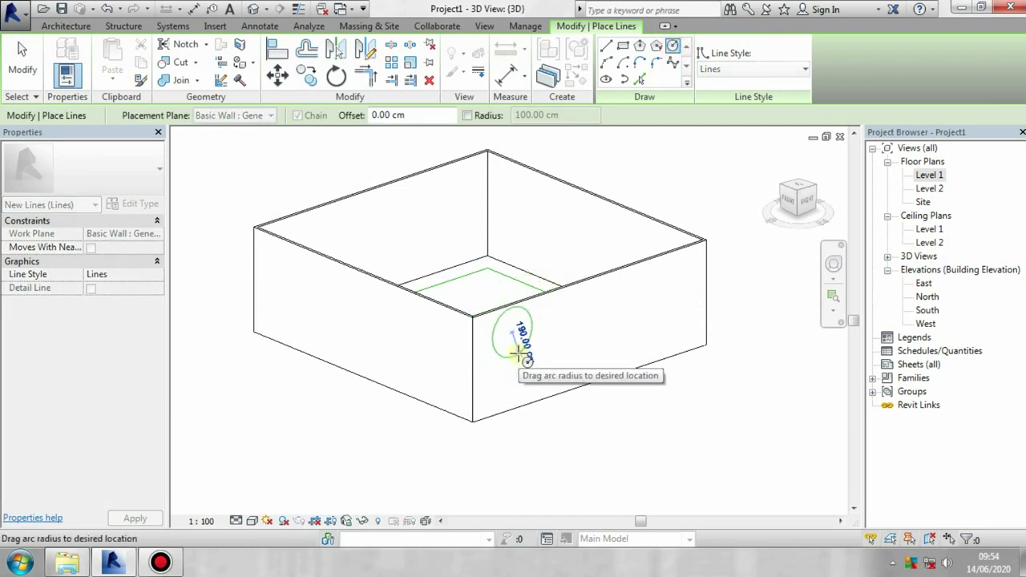
{"action": "left_click", "coordinate": [525, 356]}
{"action": "left_click", "coordinate": [594, 303]}
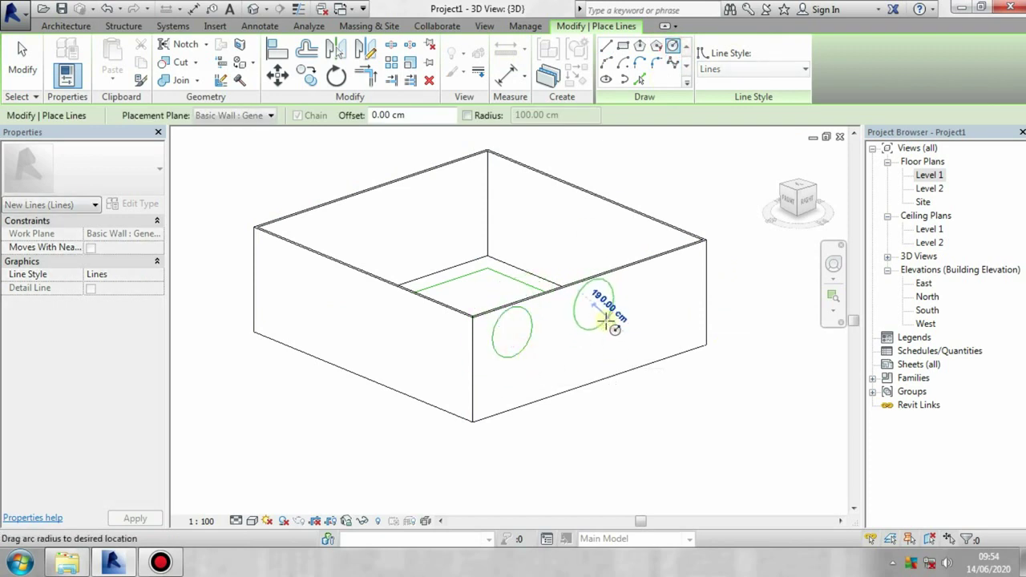
{"action": "left_click", "coordinate": [607, 322]}
{"action": "mouse_move", "coordinate": [602, 287]}
{"action": "middle_mouse_down", "text": "shift"}
{"action": "mouse_move", "coordinate": [625, 331]}
{"action": "mouse_move", "coordinate": [458, 297]}
{"action": "mouse_move", "coordinate": [602, 374]}
{"action": "mouse_move", "coordinate": [722, 348]}
{"action": "middle_mouse_up", "text": "shift"}
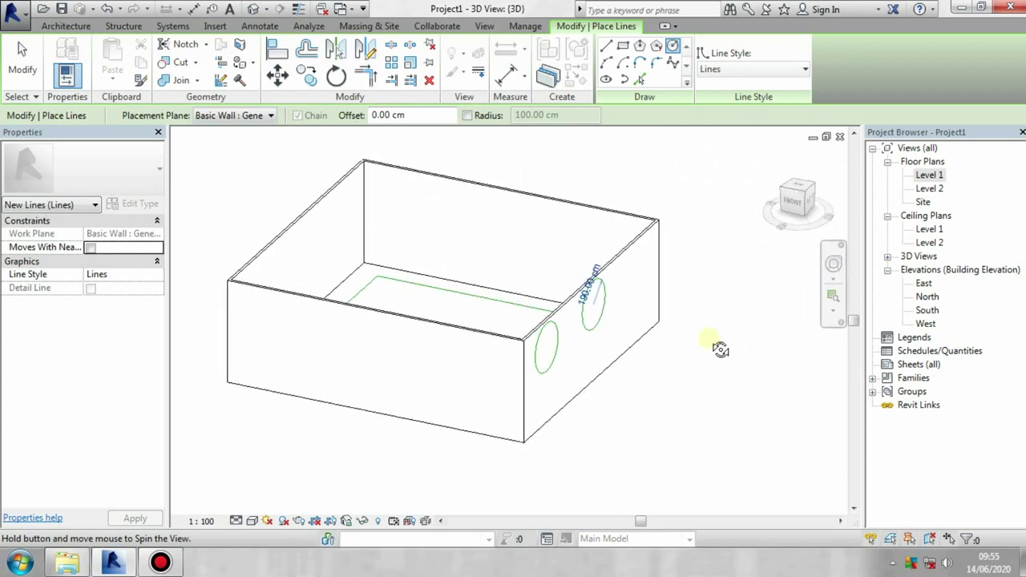
{"action": "left_click", "coordinate": [160, 562]}
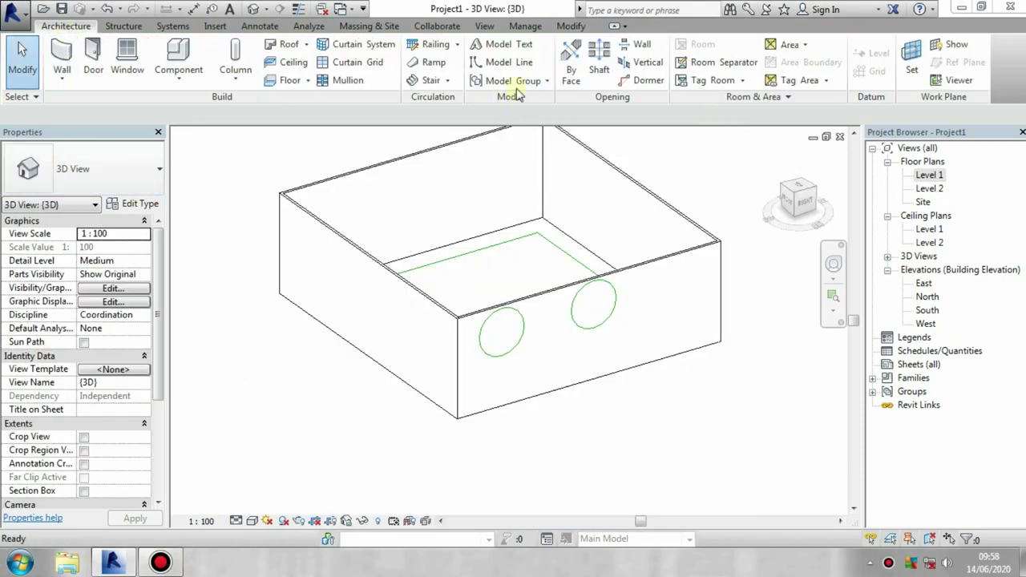
Add 600mm Arial model text 'Exit' on the front wall, right of the circles
{"action": "left_click", "coordinate": [519, 45]}
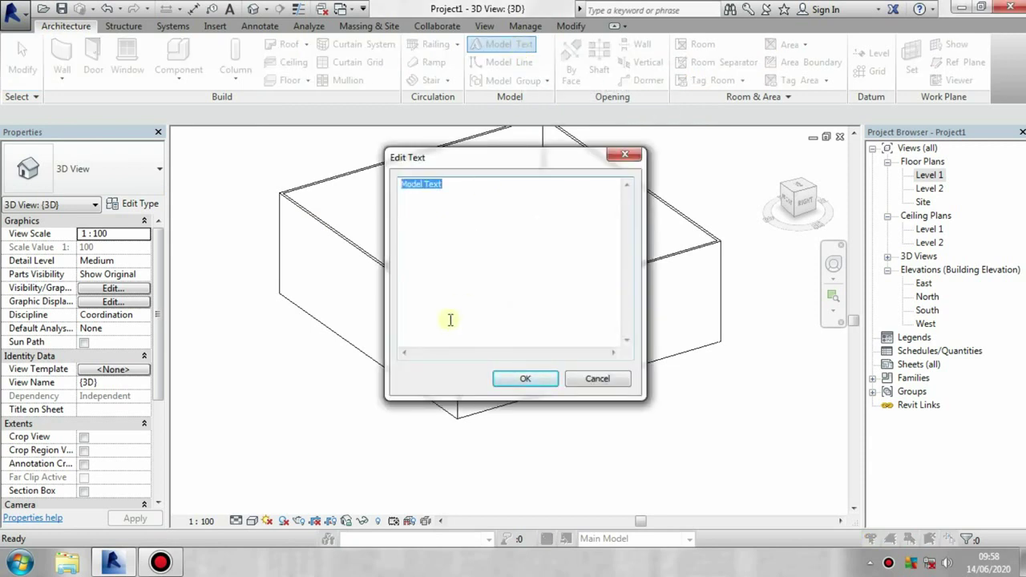
{"action": "type", "text": "Exit"}
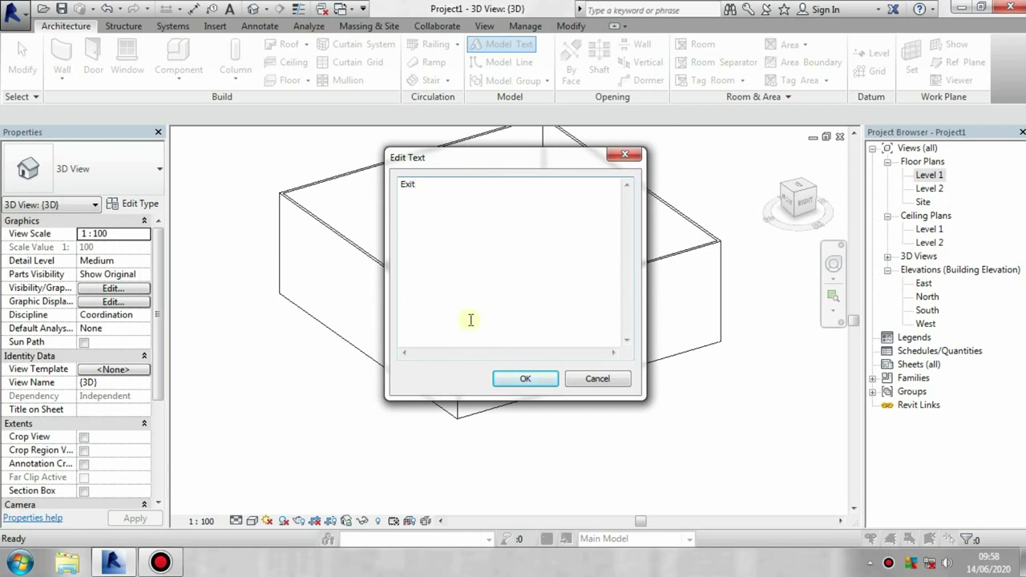
{"action": "left_click", "coordinate": [539, 378]}
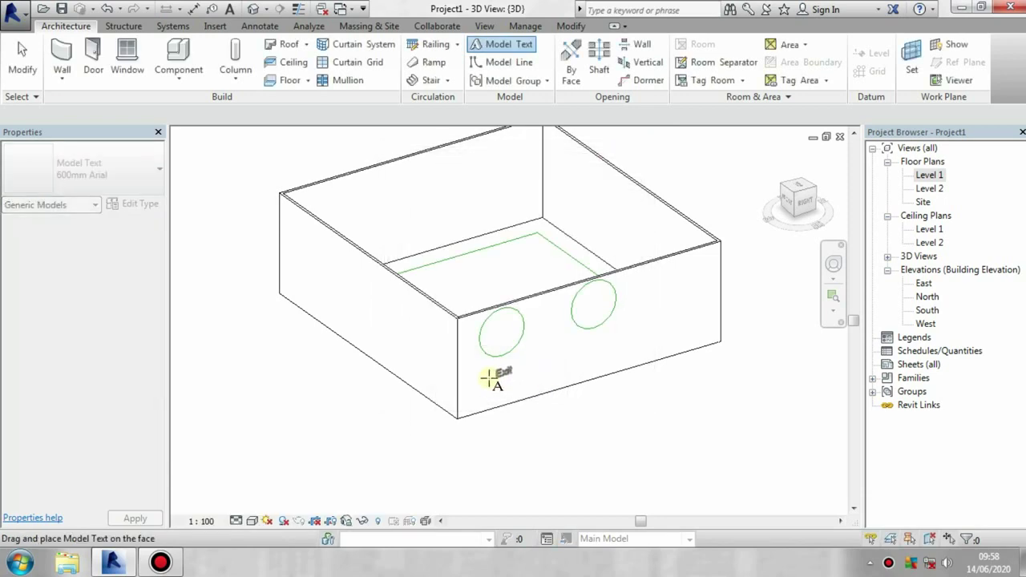
{"action": "left_click", "coordinate": [683, 309]}
Zoom in to check the Exit text, then orbit to show the left wall
{"action": "scroll", "coordinate": [690, 321], "scroll_direction": "up", "scroll_amount": 3}
{"action": "scroll", "coordinate": [690, 301], "scroll_direction": "up", "scroll_amount": 2}
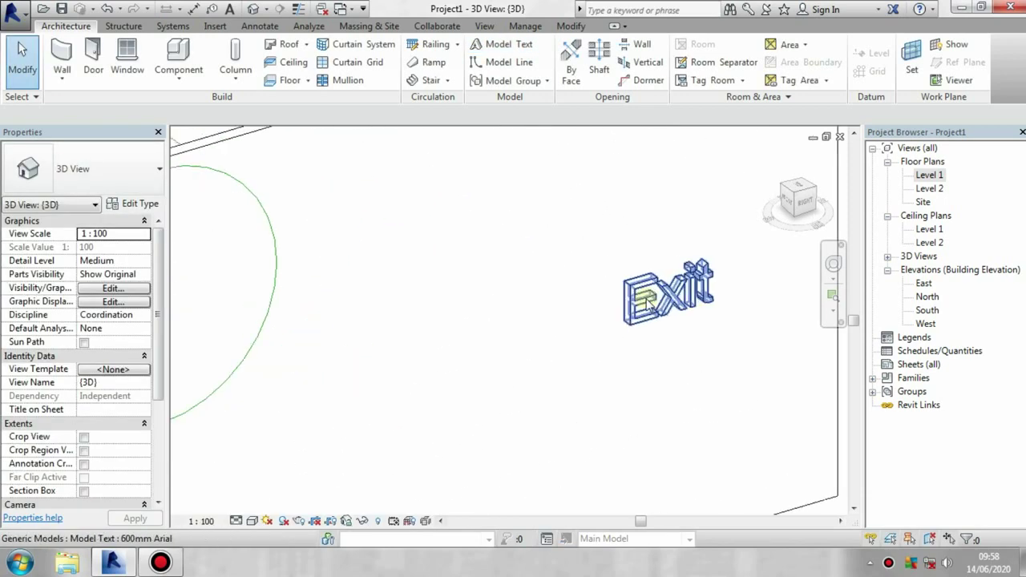
{"action": "scroll", "coordinate": [665, 309], "scroll_direction": "up", "scroll_amount": 2}
{"action": "scroll", "coordinate": [642, 317], "scroll_direction": "down", "scroll_amount": 3}
{"action": "scroll", "coordinate": [641, 317], "scroll_direction": "down", "scroll_amount": 1}
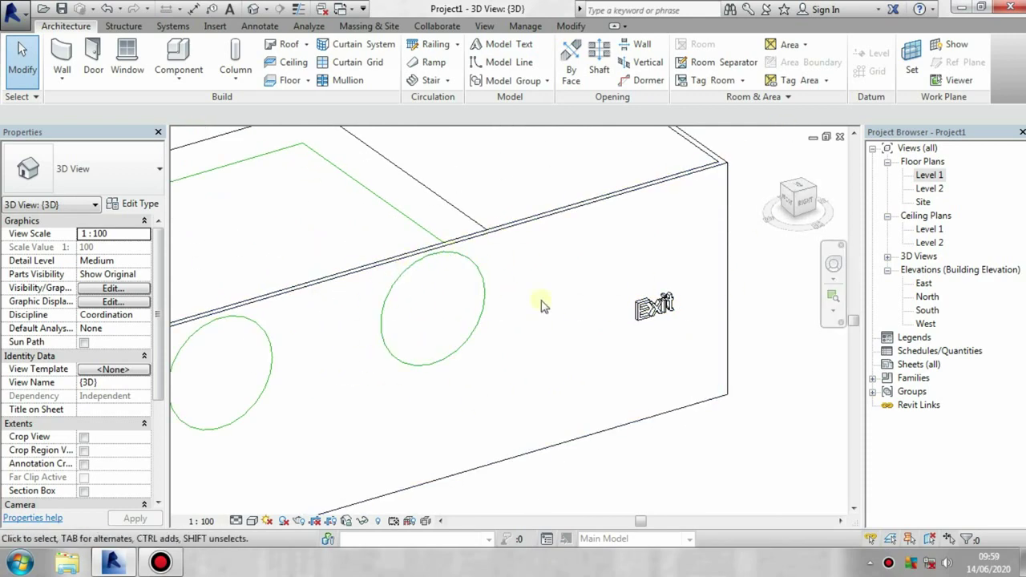
{"action": "scroll", "coordinate": [668, 328], "scroll_direction": "up", "scroll_amount": 1}
{"action": "scroll", "coordinate": [662, 321], "scroll_direction": "up", "scroll_amount": 1}
{"action": "scroll", "coordinate": [646, 304], "scroll_direction": "down", "scroll_amount": 4}
{"action": "middle_click_drag", "start_coordinate": [647, 300], "coordinate": [421, 244], "text": "shift"}
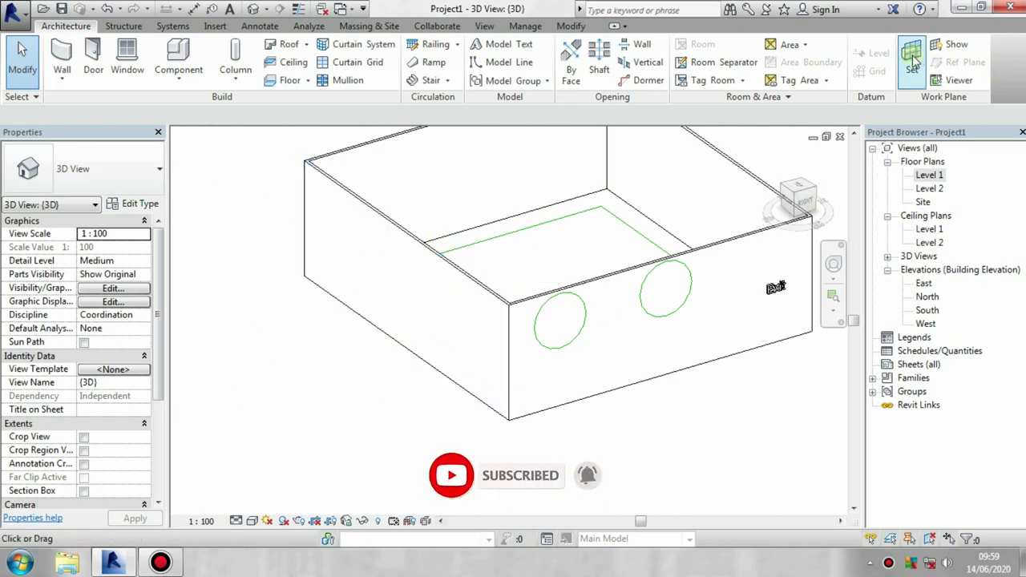
Set the box's left wall face as the work plane using Pick a plane
{"action": "left_click", "coordinate": [914, 63]}
{"action": "left_click", "coordinate": [413, 294]}
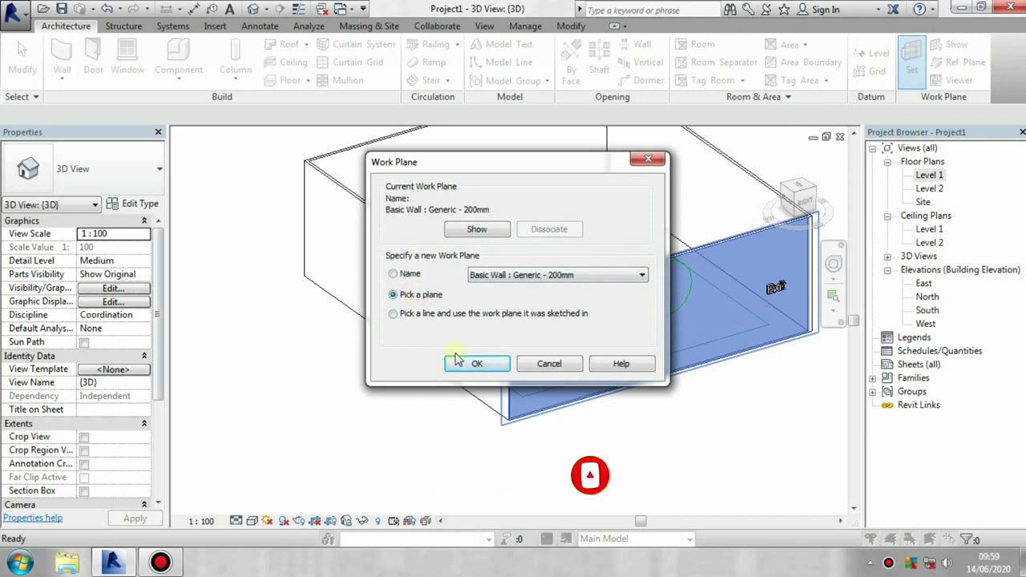
{"action": "left_click", "coordinate": [475, 365]}
{"action": "left_click", "coordinate": [411, 234]}
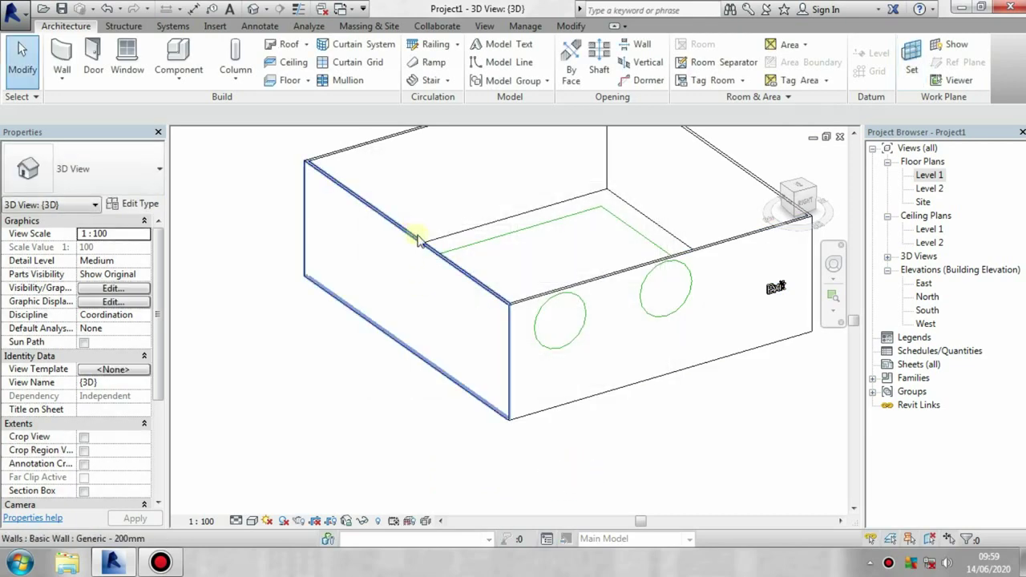
Create new model text reading 'out' ready for placement
{"action": "left_click", "coordinate": [513, 50]}
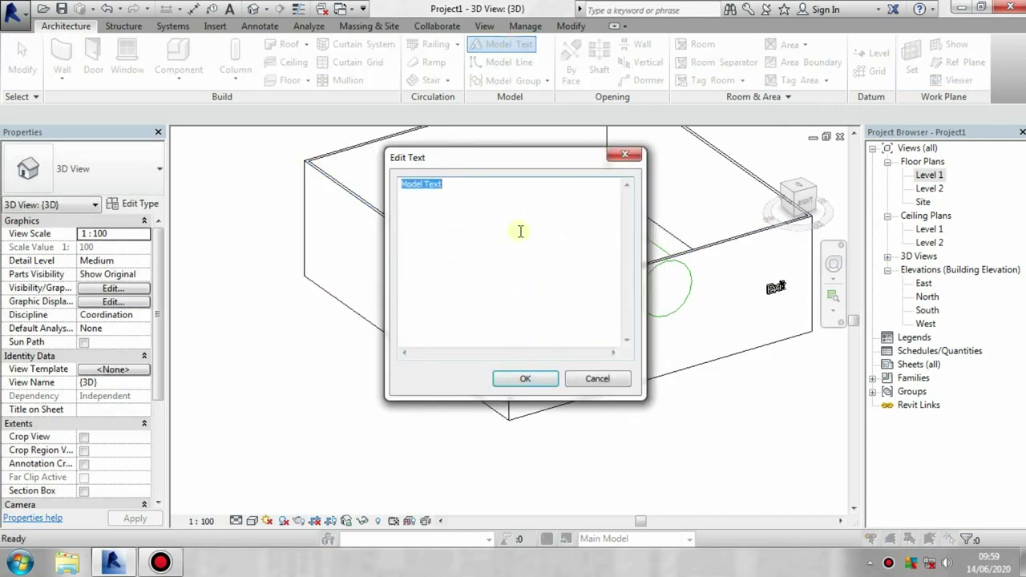
{"action": "type", "text": "out"}
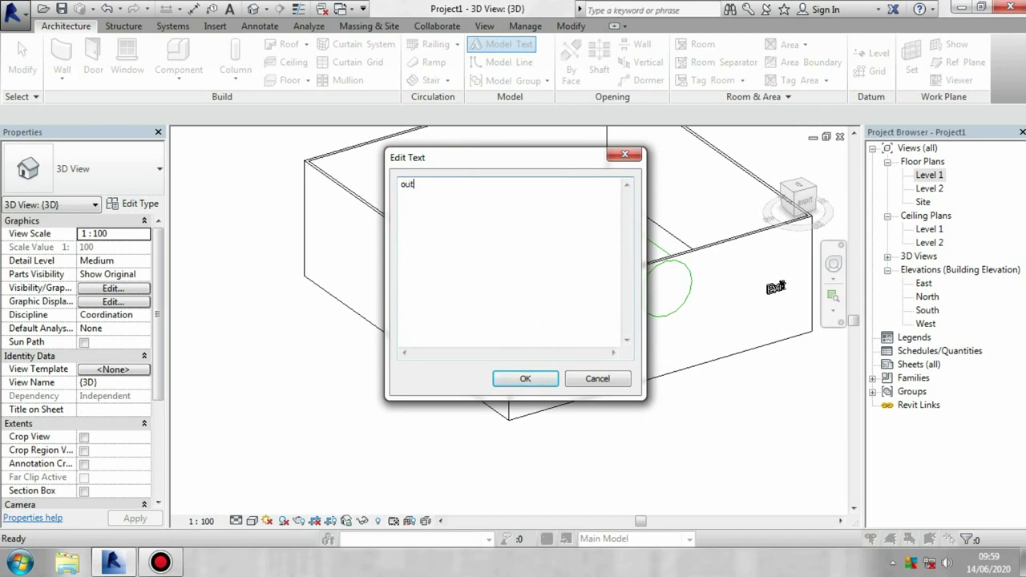
{"action": "left_click", "coordinate": [524, 378]}
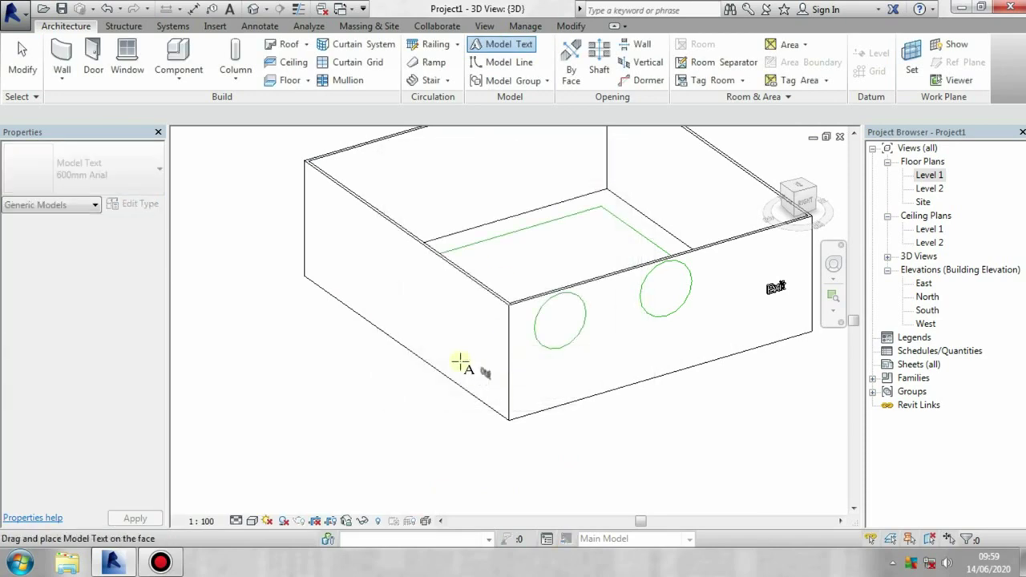
Place the 'out' model text on the left wall
{"action": "left_click", "coordinate": [469, 293]}
{"action": "scroll", "coordinate": [469, 292], "scroll_direction": "up", "scroll_amount": 3}
{"action": "scroll", "coordinate": [469, 293], "scroll_direction": "up", "scroll_amount": 2}
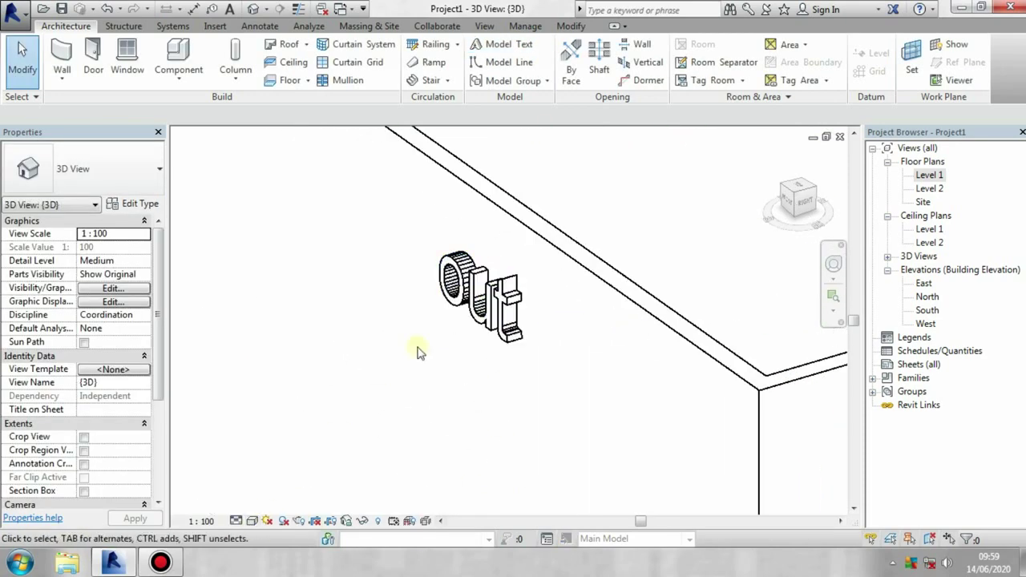
Switch the 3D view to Realistic and orbit, pan and zoom around the out text
{"action": "left_click", "coordinate": [251, 521]}
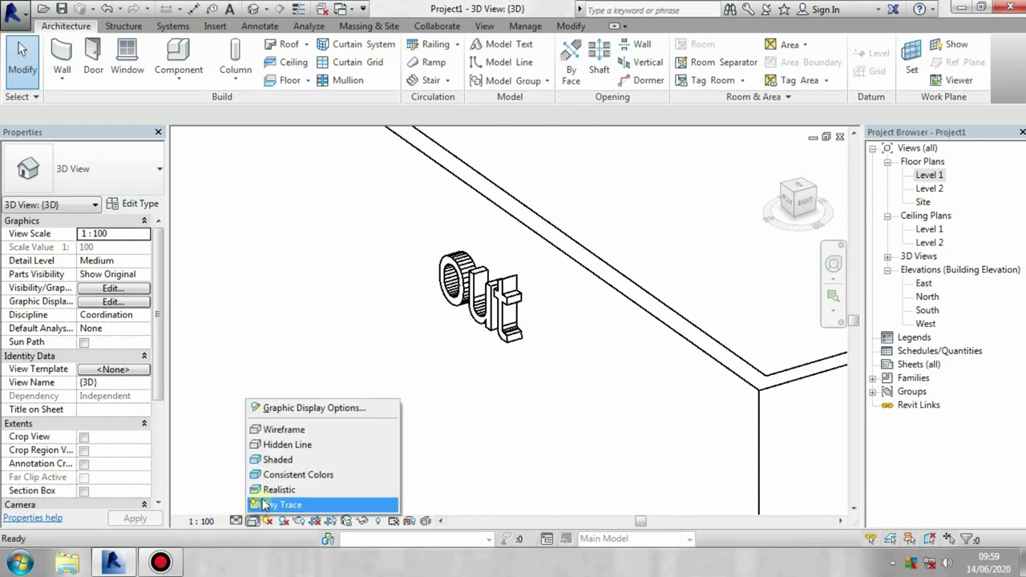
{"action": "left_click", "coordinate": [275, 490]}
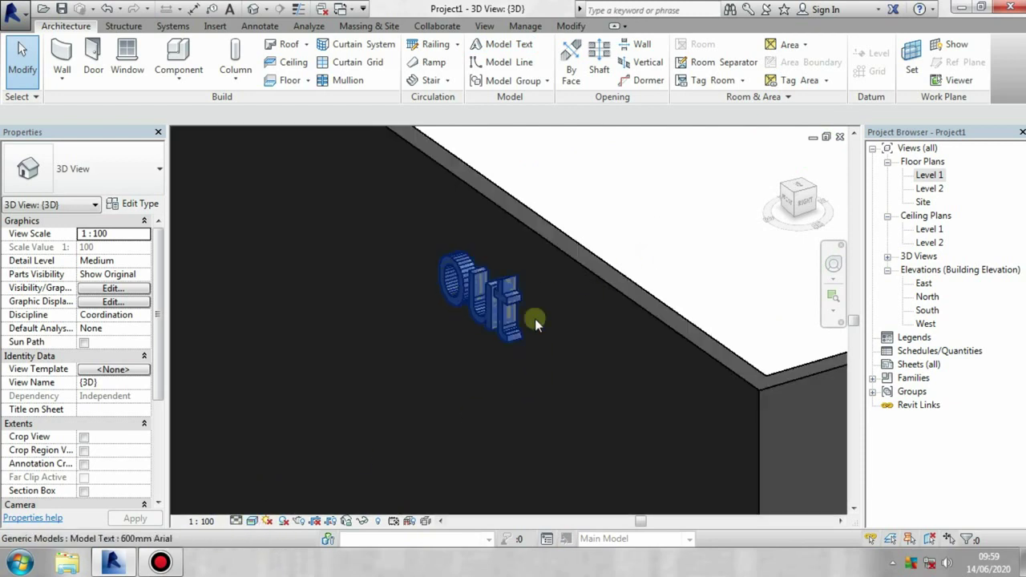
{"action": "mouse_move", "coordinate": [495, 332]}
{"action": "middle_mouse_down", "text": "shift"}
{"action": "mouse_move", "coordinate": [465, 347]}
{"action": "mouse_move", "coordinate": [532, 183]}
{"action": "middle_mouse_up", "text": "shift"}
{"action": "scroll", "coordinate": [516, 199], "scroll_direction": "up", "scroll_amount": 2}
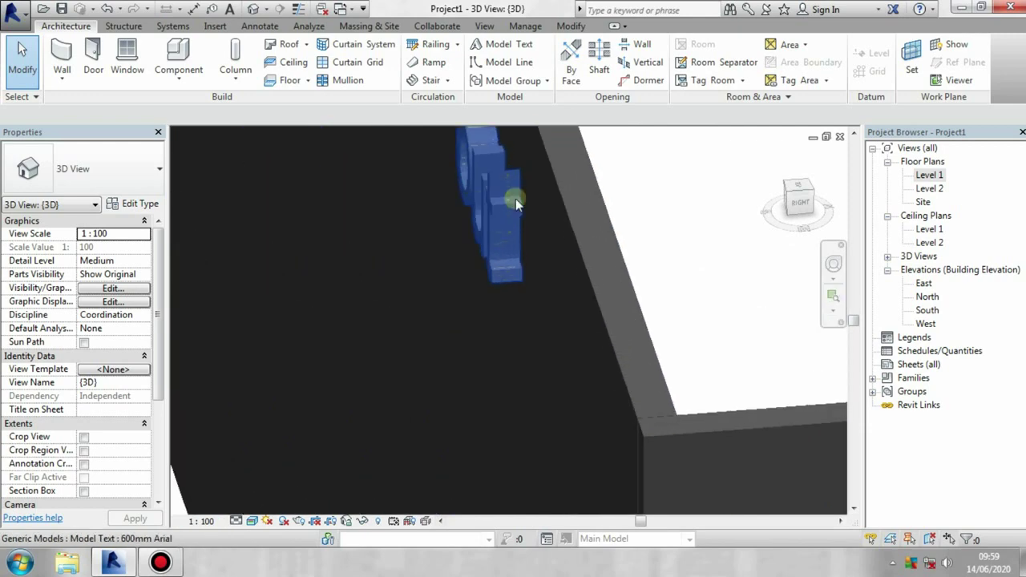
{"action": "scroll", "coordinate": [521, 217], "scroll_direction": "up", "scroll_amount": 2}
{"action": "middle_click_drag", "start_coordinate": [527, 229], "coordinate": [566, 241]}
{"action": "scroll", "coordinate": [504, 350], "scroll_direction": "down", "scroll_amount": 3}
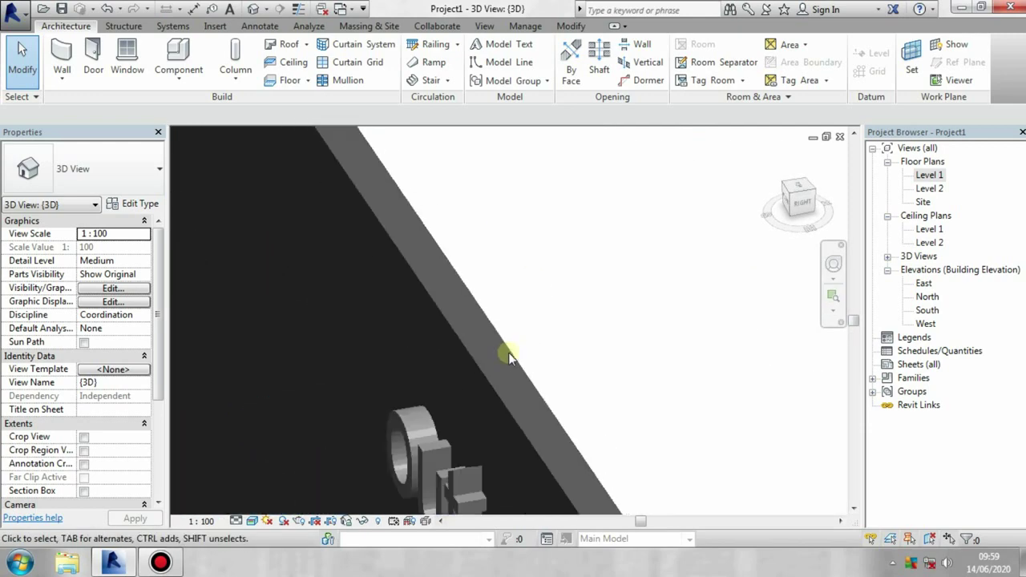
{"action": "mouse_move", "coordinate": [504, 351]}
{"action": "middle_mouse_down"}
{"action": "mouse_move", "coordinate": [537, 289]}
{"action": "mouse_move", "coordinate": [516, 235]}
{"action": "mouse_move", "coordinate": [367, 390]}
{"action": "middle_mouse_up"}
{"action": "left_click", "coordinate": [161, 563]}
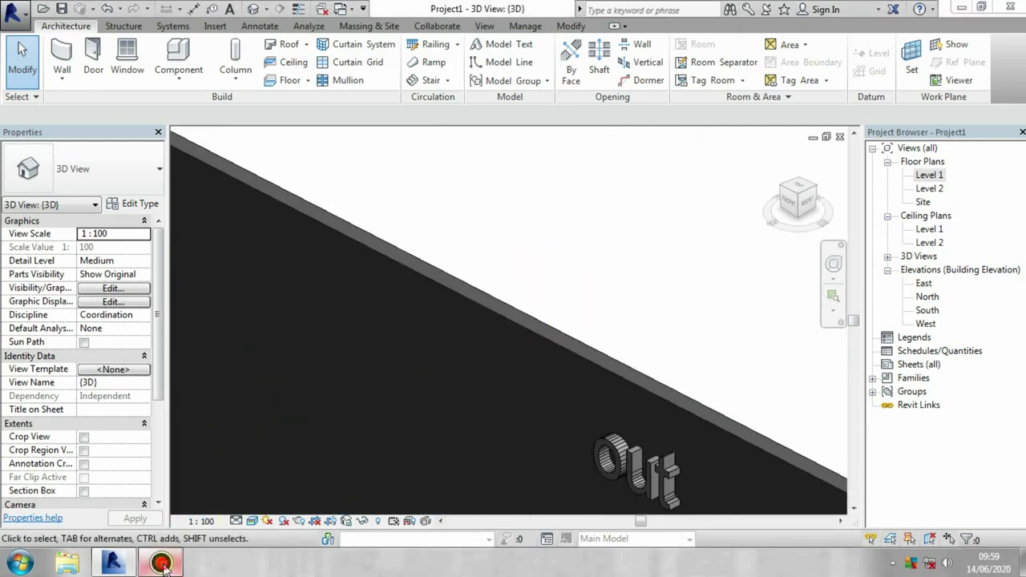
Select the 'out' model text and keep it on the Model Text 600mm Arial type
{"action": "left_click", "coordinate": [691, 157]}
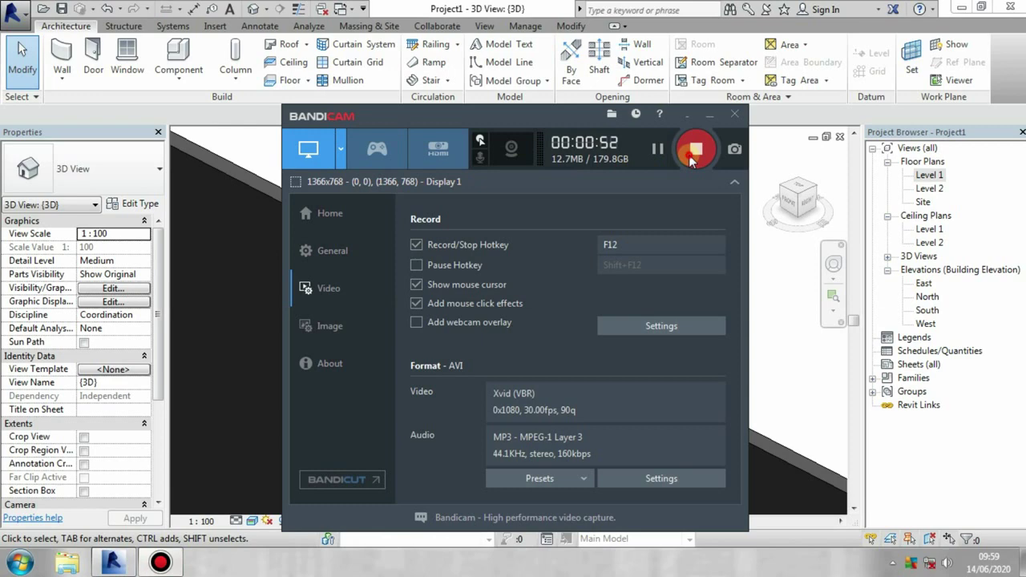
{"action": "left_click", "coordinate": [579, 315]}
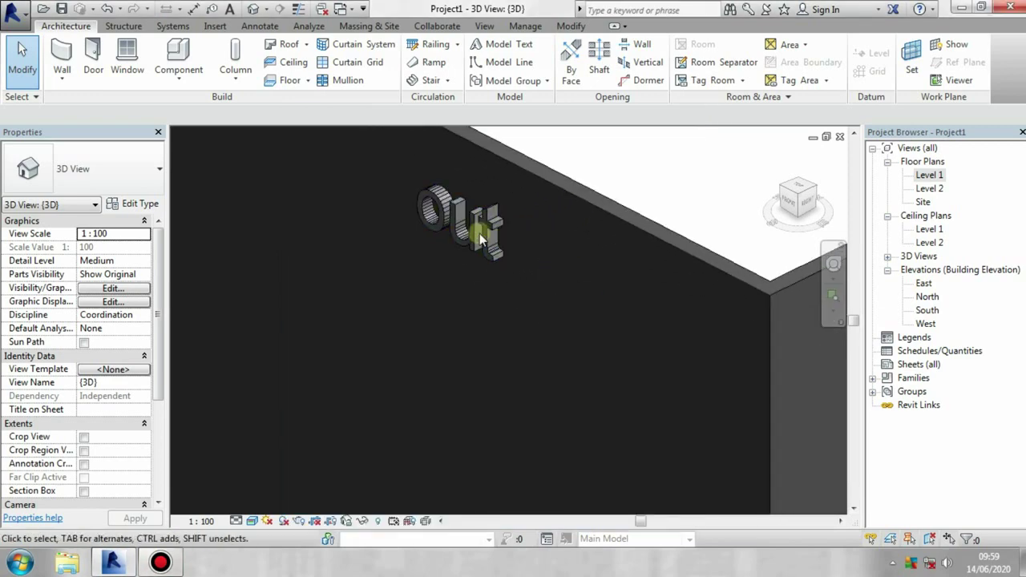
{"action": "left_click", "coordinate": [496, 241]}
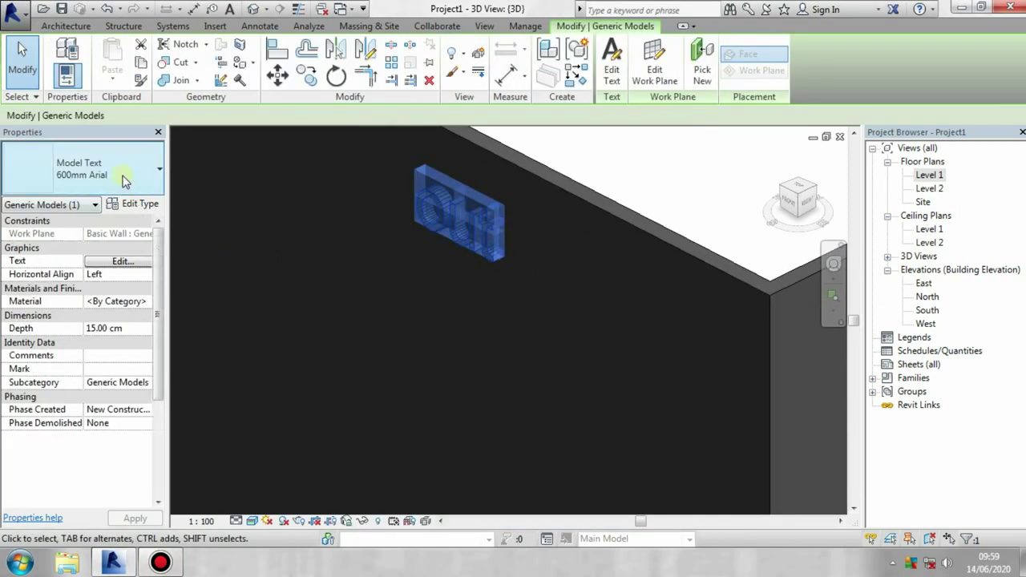
{"action": "left_click", "coordinate": [120, 173]}
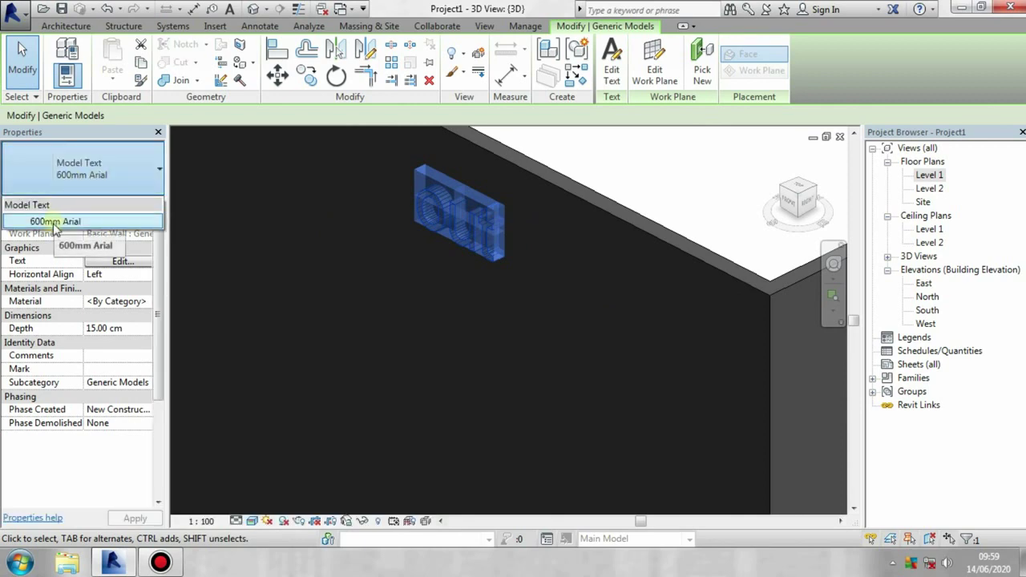
{"action": "left_click", "coordinate": [67, 222]}
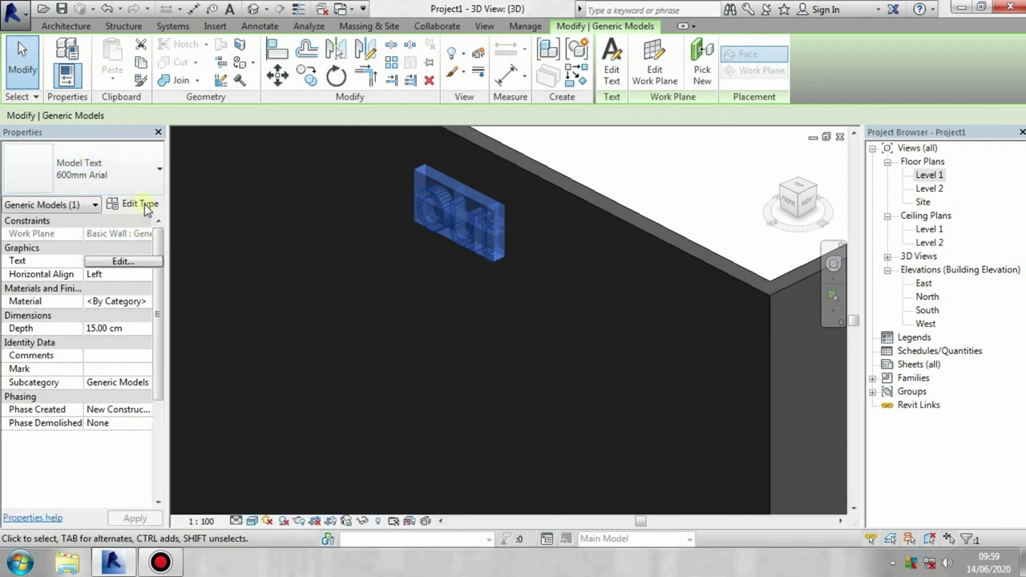
Duplicate the model text type as '600mm Arial 2'
{"action": "left_click", "coordinate": [141, 204]}
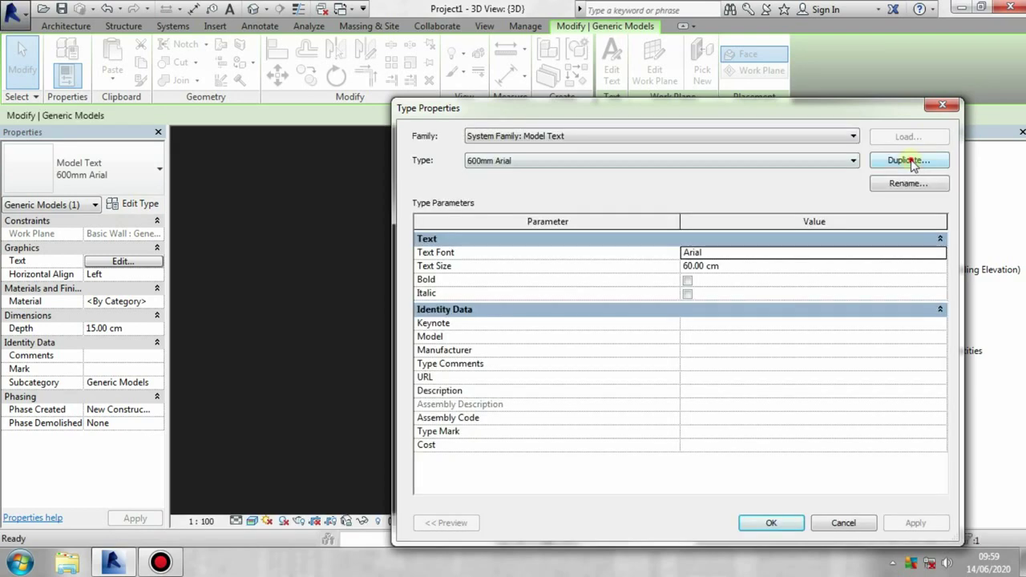
{"action": "left_click", "coordinate": [908, 161]}
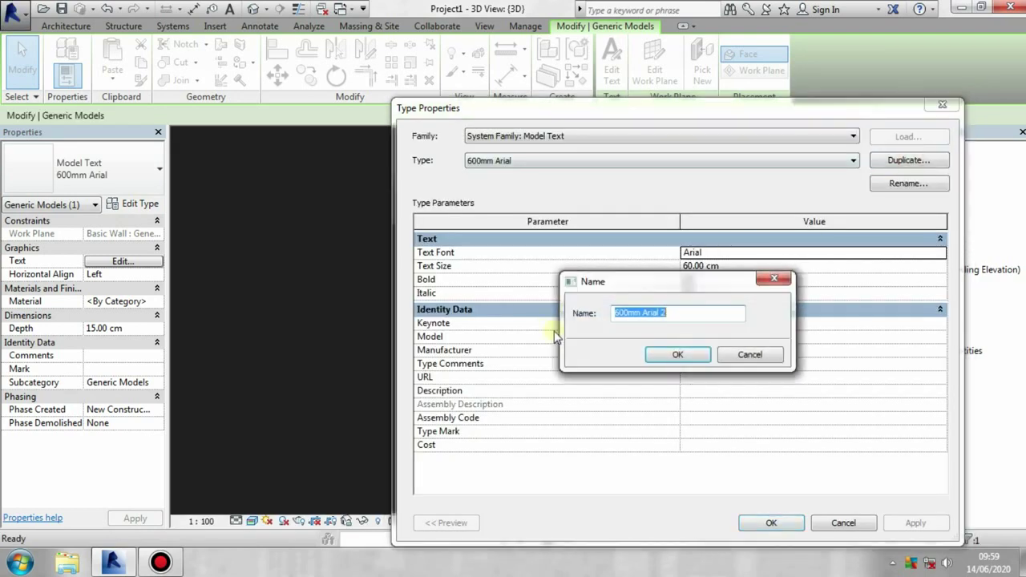
{"action": "left_click", "coordinate": [678, 355]}
Set the new type's font to BankGothic Md BT and text size to 80 cm
{"action": "left_click", "coordinate": [738, 253]}
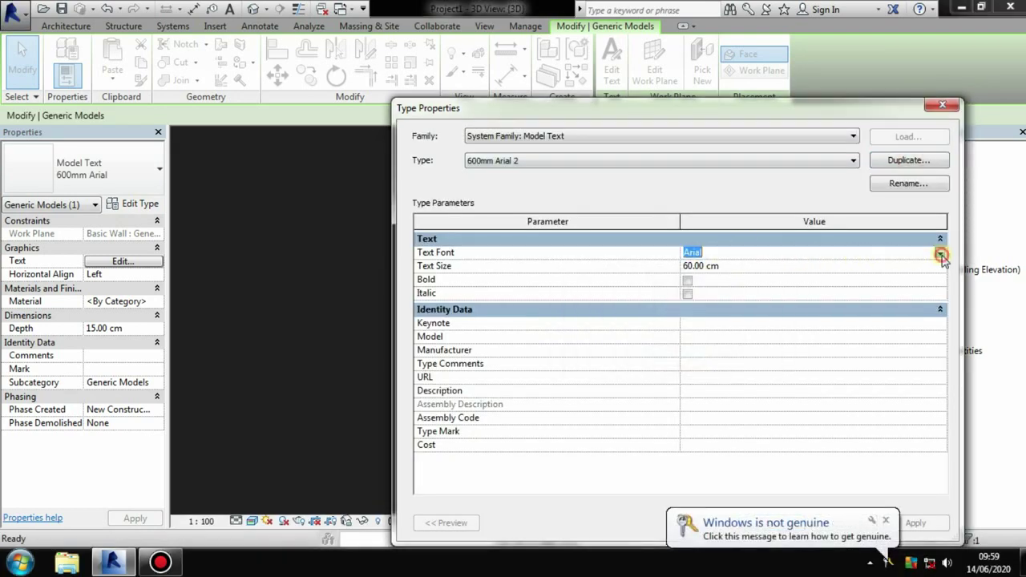
{"action": "left_click", "coordinate": [941, 253]}
{"action": "scroll", "coordinate": [721, 318], "scroll_direction": "down", "scroll_amount": 3}
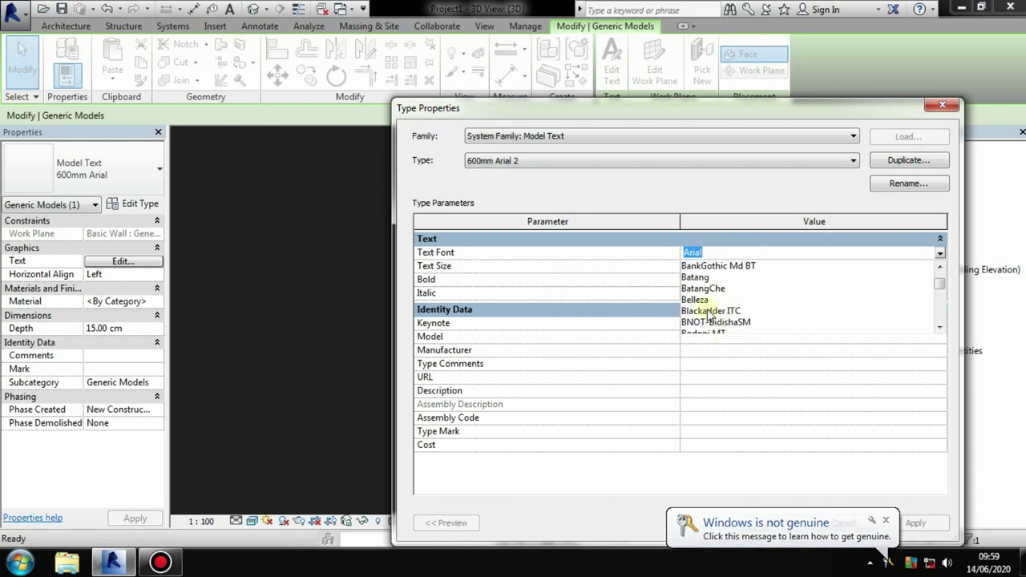
{"action": "left_click", "coordinate": [705, 266]}
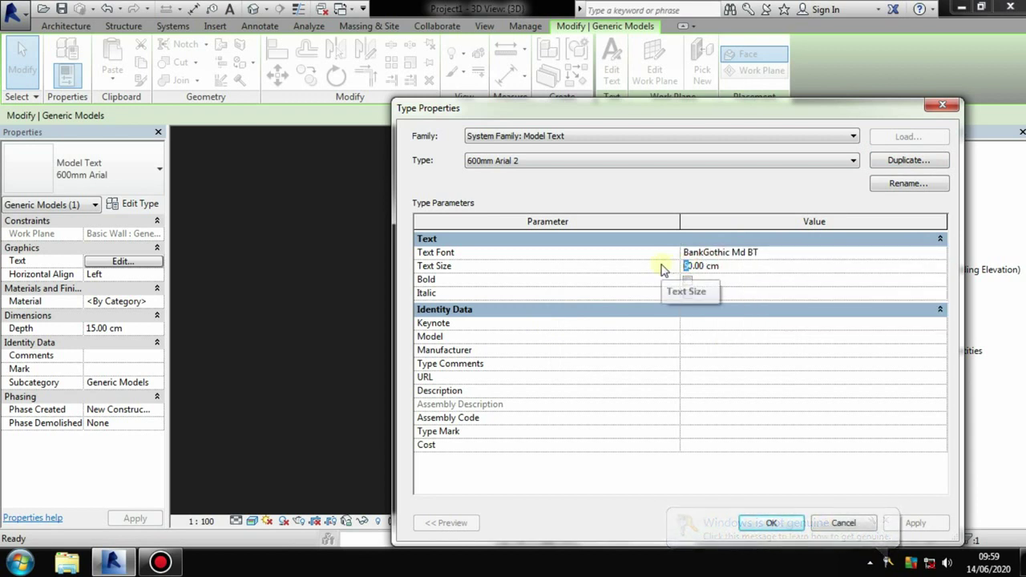
{"action": "type", "text": "8"}
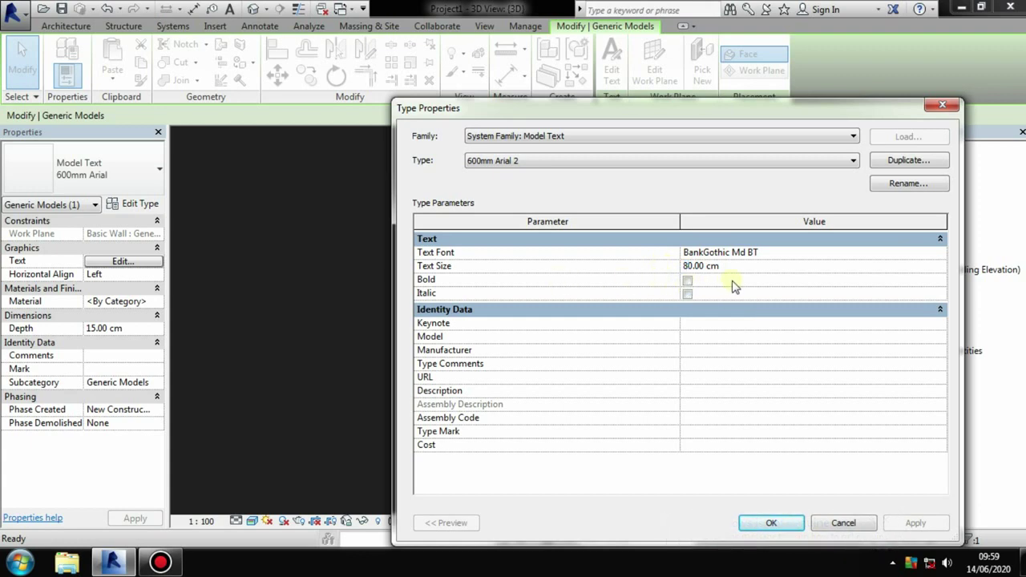
{"action": "left_click", "coordinate": [774, 523]}
Orbit and zoom until the box is seen from above, showing the 'out' wall, the two circles and 'Exit'
{"action": "middle_click_drag", "start_coordinate": [630, 201], "coordinate": [548, 262], "text": "shift"}
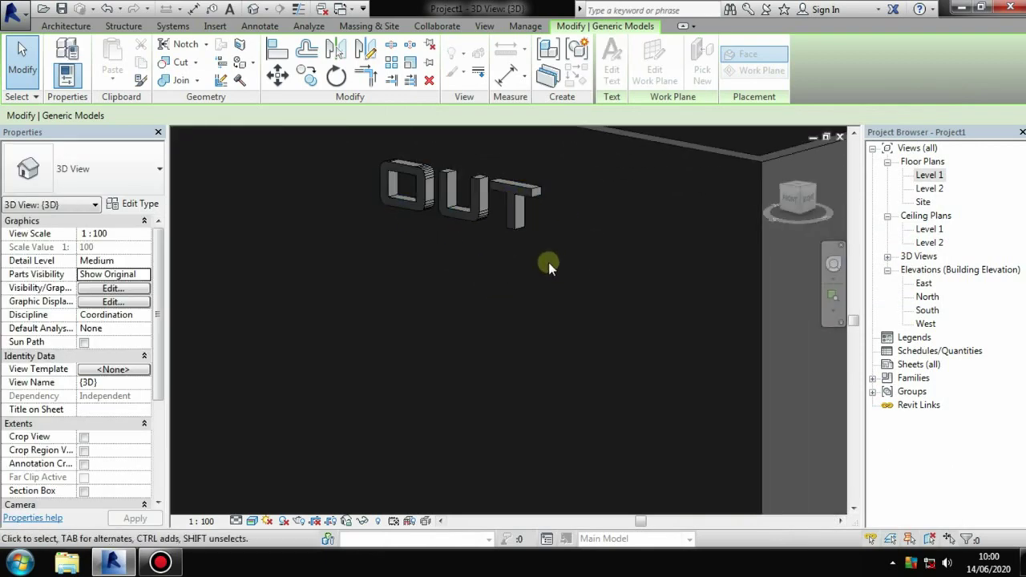
{"action": "scroll", "coordinate": [548, 270], "scroll_direction": "down", "scroll_amount": 3}
{"action": "middle_click_drag", "start_coordinate": [553, 312], "coordinate": [529, 344], "text": "shift"}
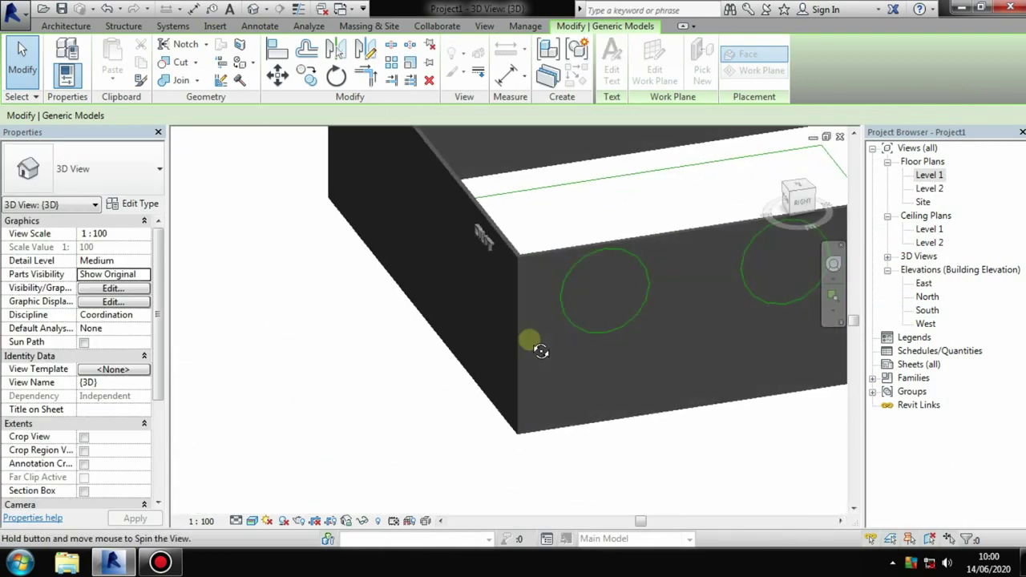
{"action": "scroll", "coordinate": [513, 403], "scroll_direction": "up", "scroll_amount": 2}
{"action": "mouse_move", "coordinate": [513, 403]}
{"action": "middle_mouse_down", "text": "shift"}
{"action": "mouse_move", "coordinate": [497, 415]}
{"action": "mouse_move", "coordinate": [607, 387]}
{"action": "mouse_move", "coordinate": [610, 323]}
{"action": "middle_mouse_up", "text": "shift"}
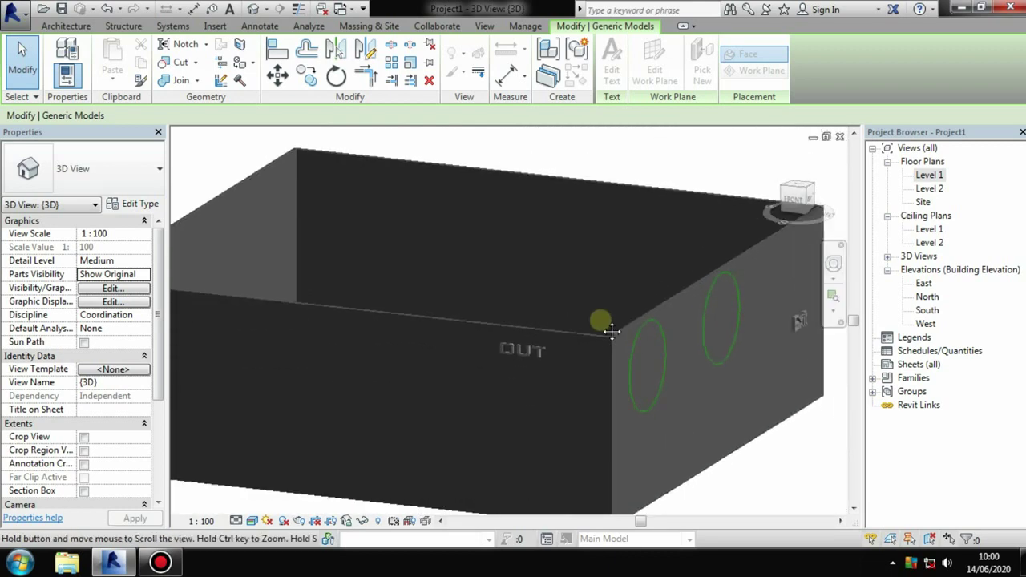
{"action": "scroll", "coordinate": [597, 361], "scroll_direction": "up", "scroll_amount": 2}
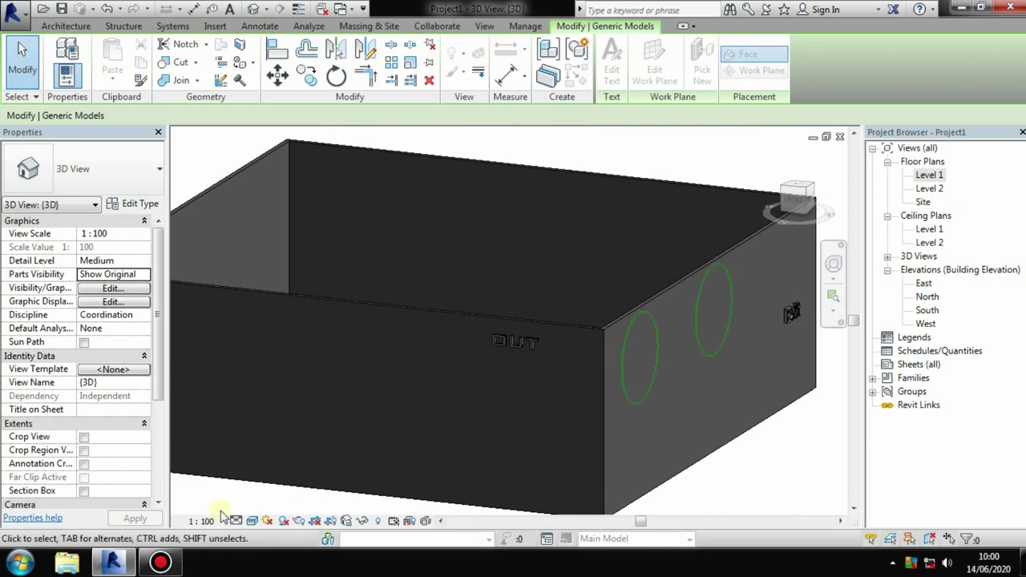
{"action": "left_click", "coordinate": [161, 563]}
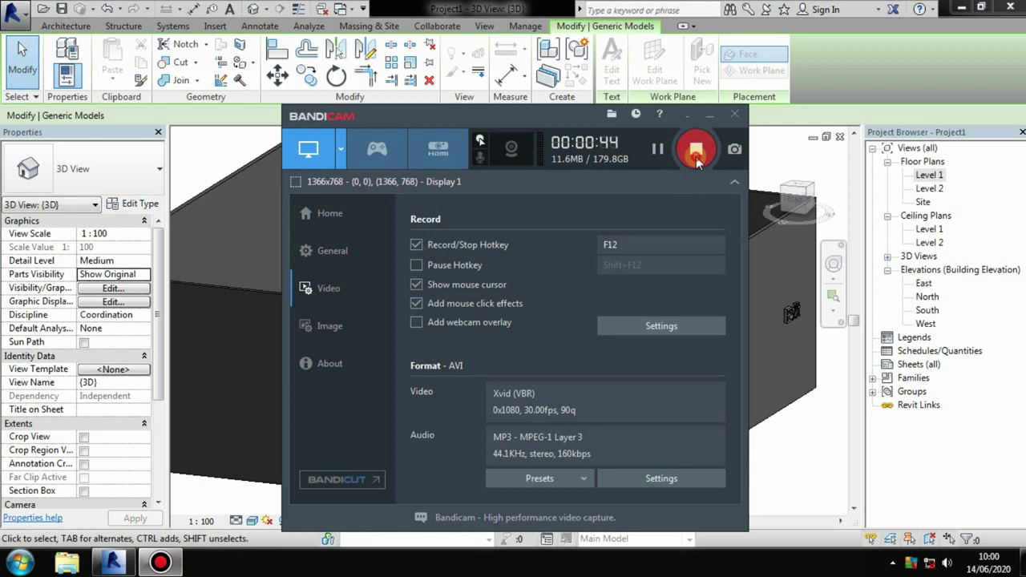
{"action": "left_click", "coordinate": [649, 333]}
{"action": "mouse_move", "coordinate": [684, 342]}
{"action": "middle_mouse_down", "text": "shift"}
{"action": "mouse_move", "coordinate": [562, 367]}
{"action": "mouse_move", "coordinate": [619, 389]}
{"action": "mouse_move", "coordinate": [557, 389]}
{"action": "mouse_move", "coordinate": [566, 393]}
{"action": "middle_mouse_up", "text": "shift"}
{"action": "scroll", "coordinate": [562, 366], "scroll_direction": "down", "scroll_amount": 3}
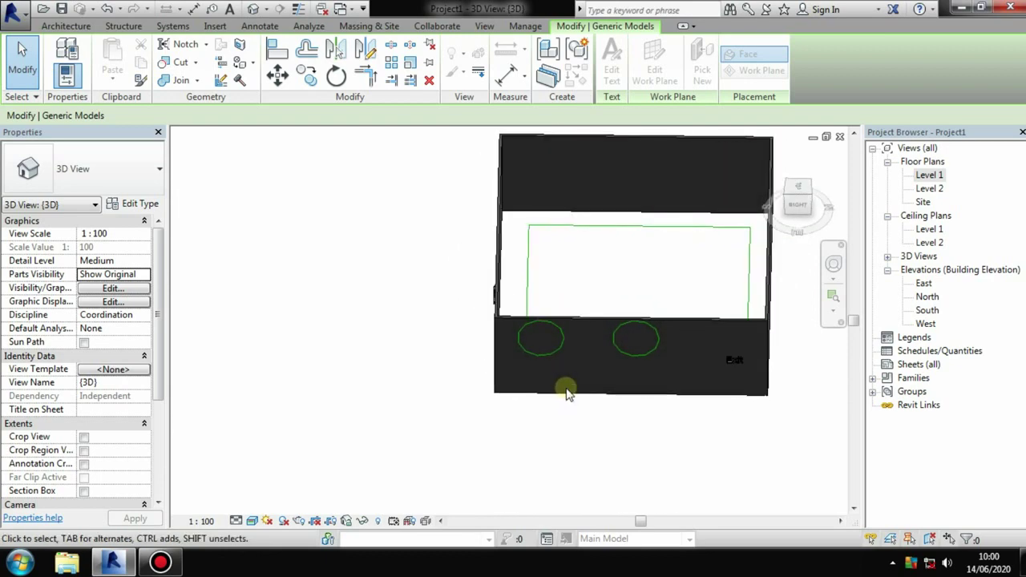